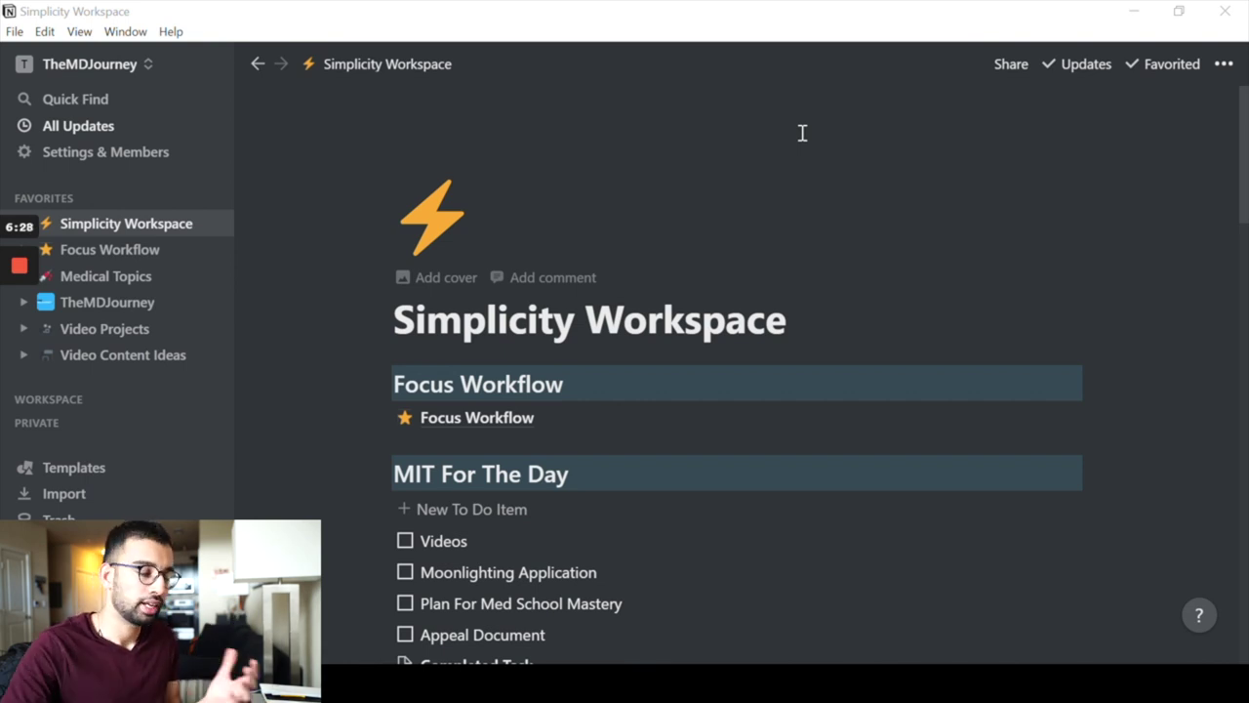
# Add the bullets "MEmroize", "Task", "Chore" and "Groceries" under Notes, above the Subscribe to the channel bullet.
pyautogui.scroll(-20, 807, 158)
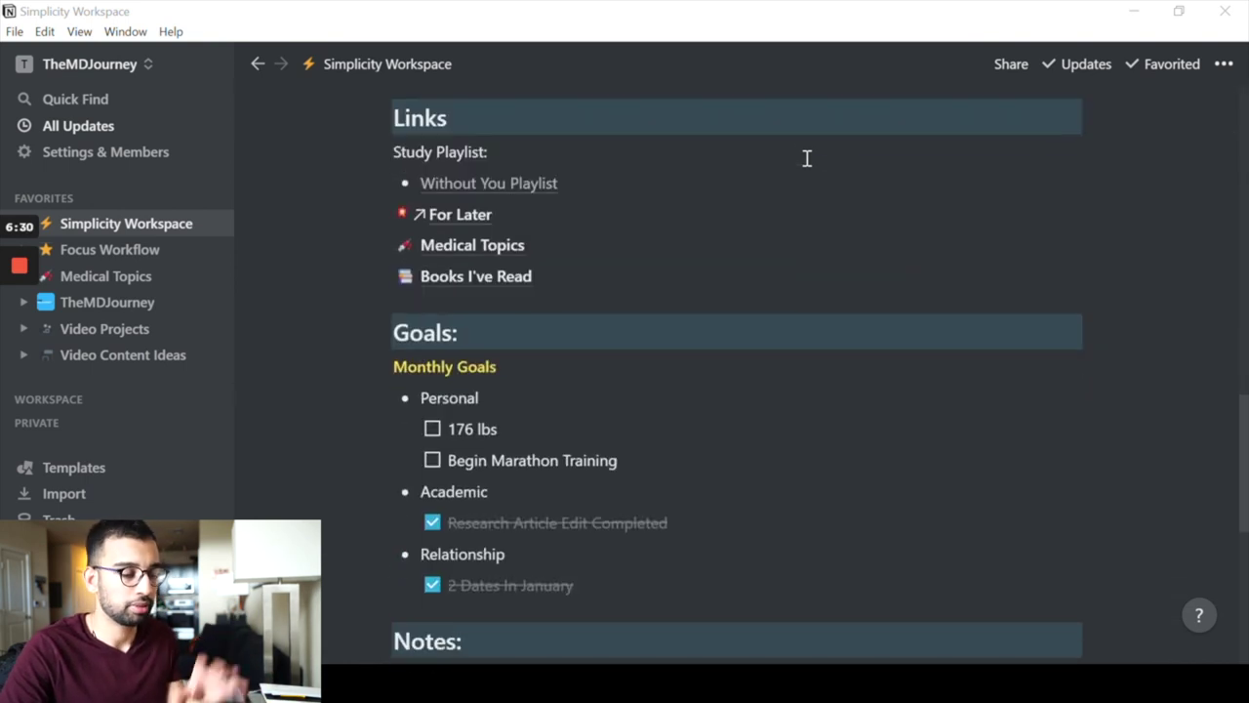
pyautogui.scroll(-3, 789, 284)
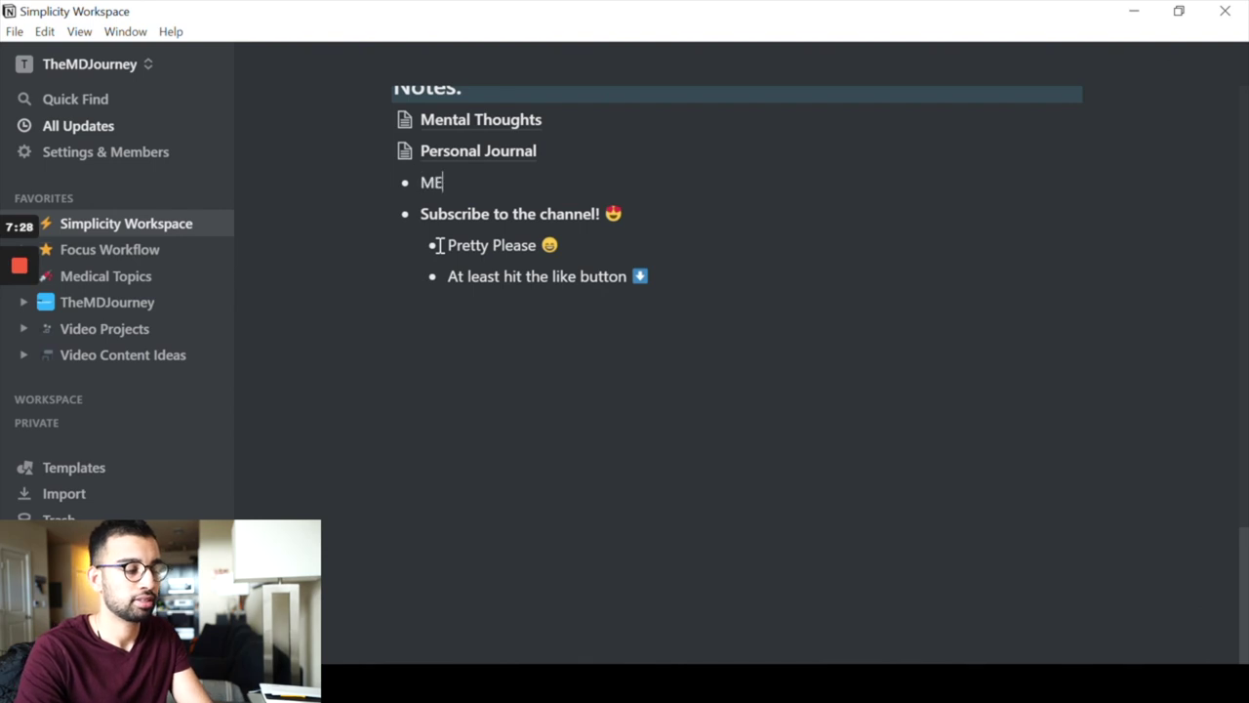
pyautogui.write('MEmroize')
pyautogui.press('Return')
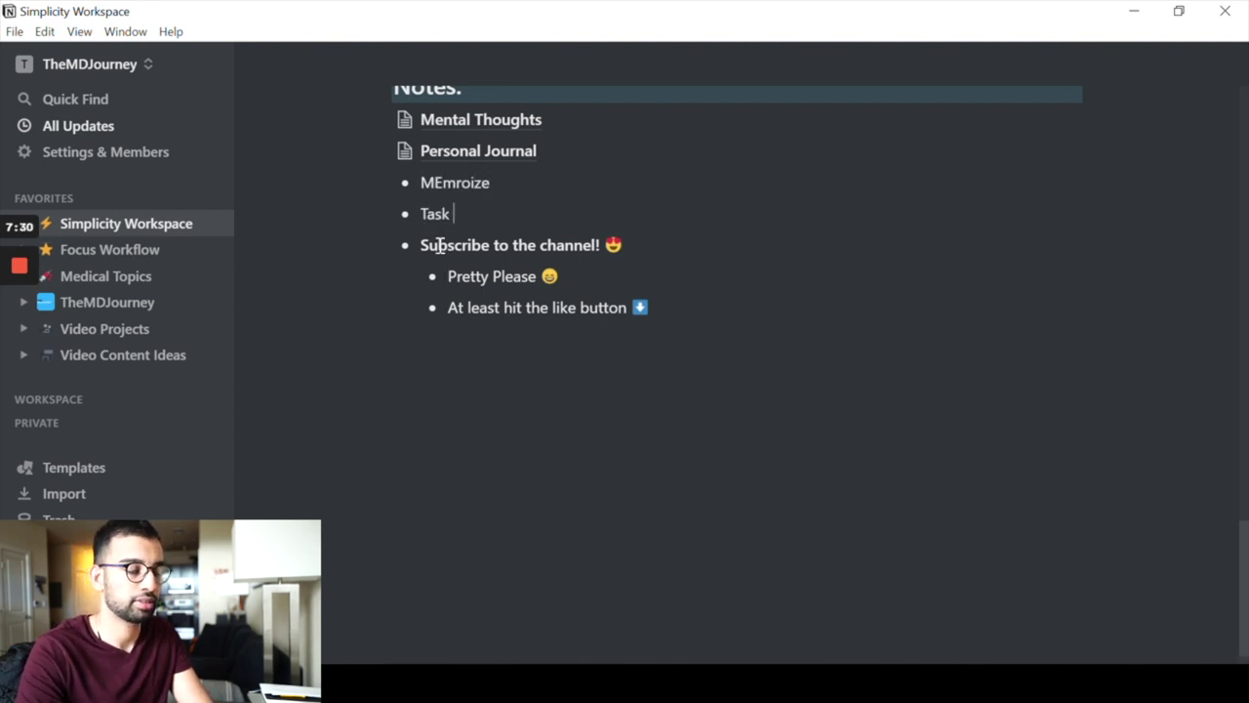
pyautogui.press('Return')
pyautogui.write('Chore')
pyautogui.press('Return')
pyautogui.write('Groceries')
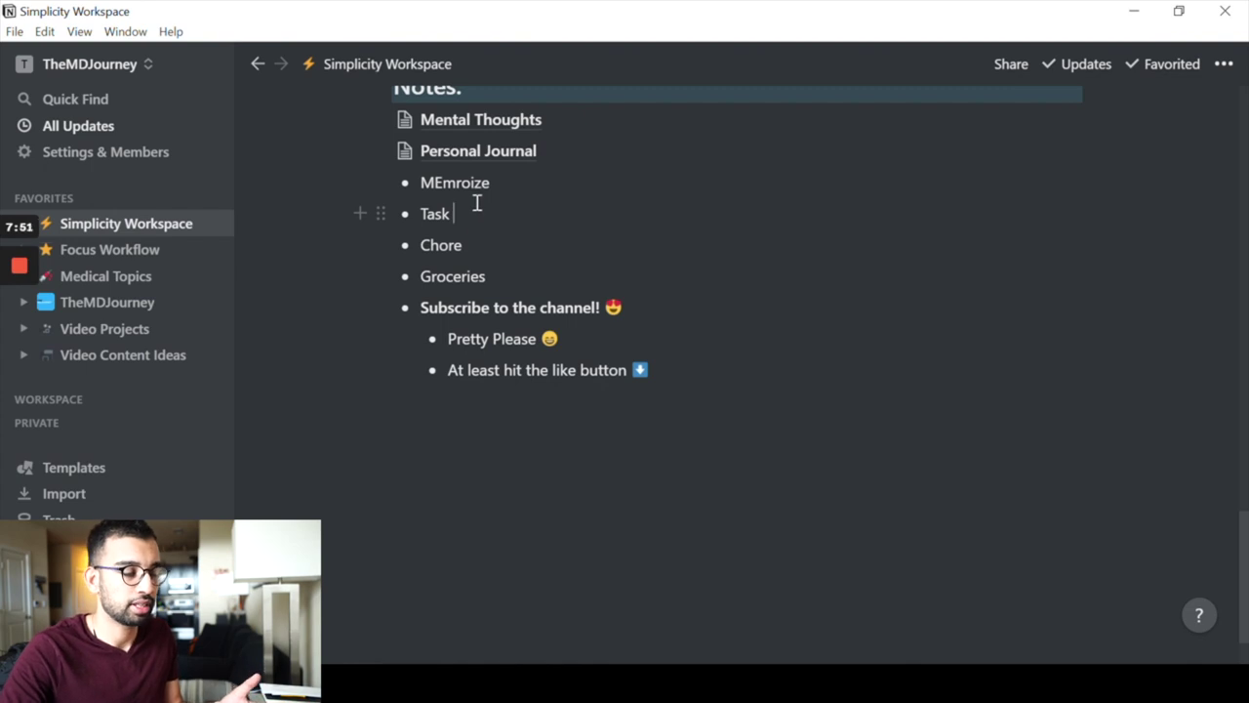
# File the MEmroize bullet into Mental Thoughts and the Task bullet into Personal Journal, and nest Chore under Groceries.
pyautogui.moveTo(380, 178); pyautogui.dragTo(468, 244)
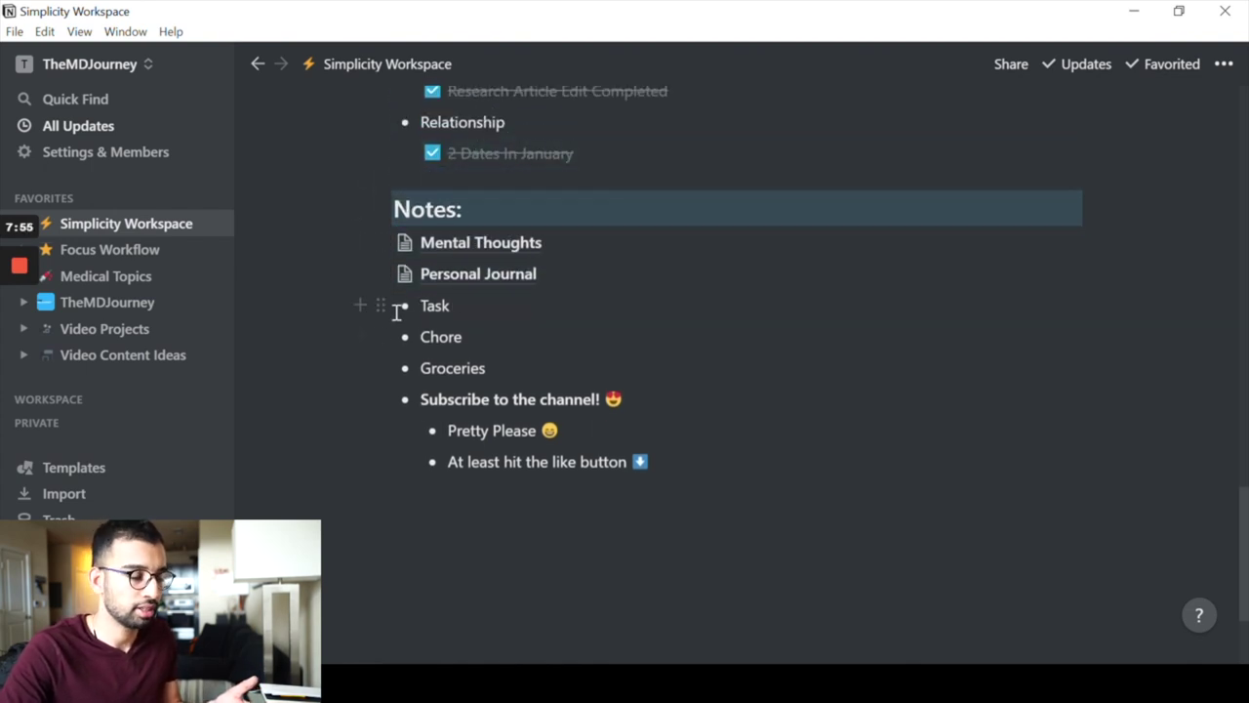
pyautogui.moveTo(459, 302); pyautogui.dragTo(474, 283)
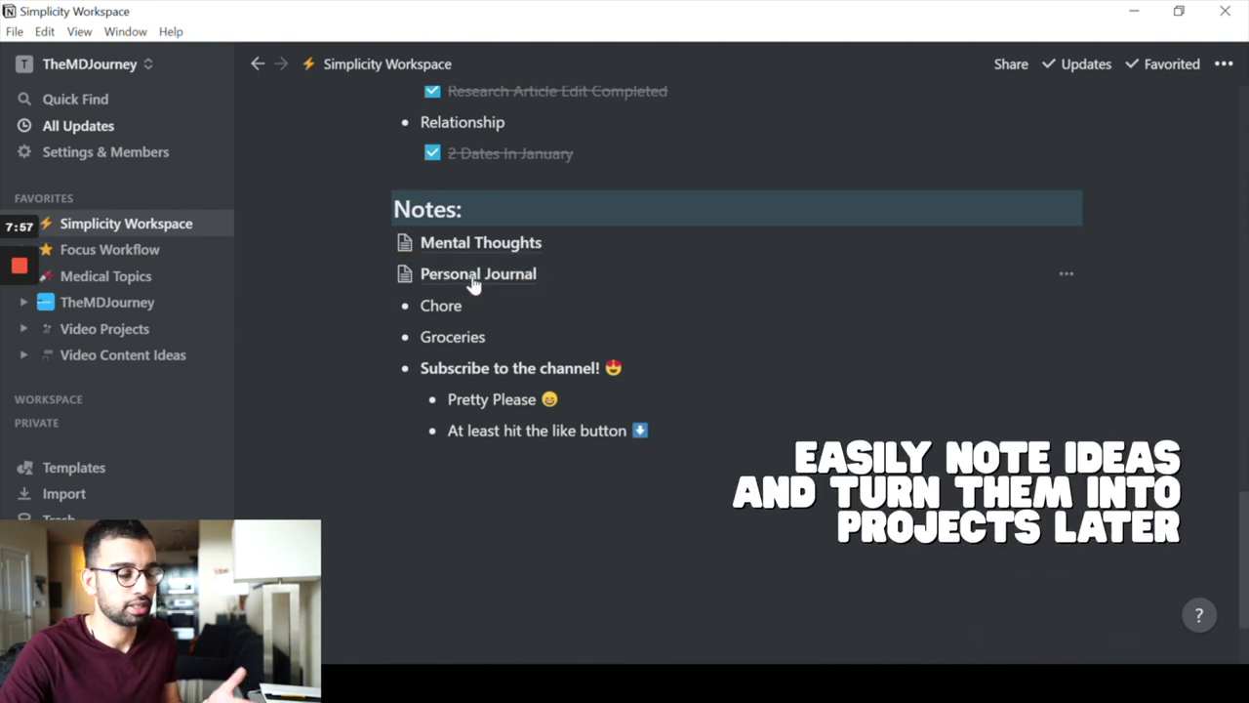
pyautogui.moveTo(383, 305); pyautogui.dragTo(444, 320)
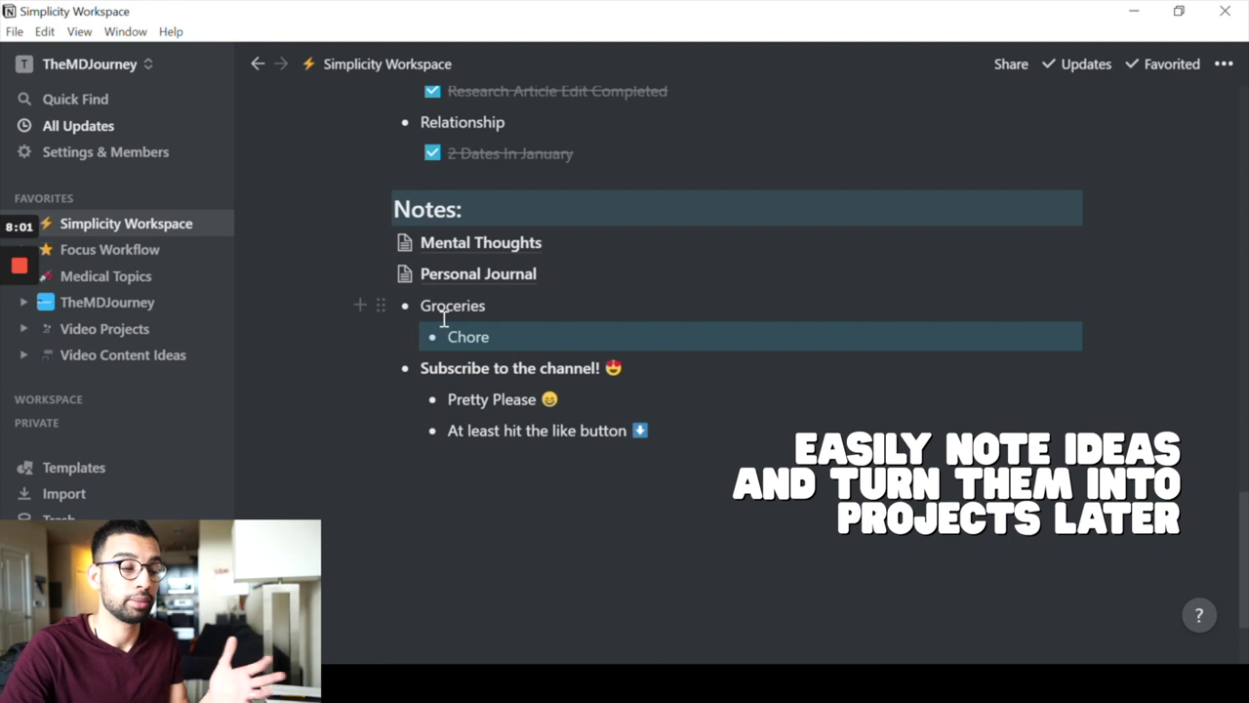
# Review the Goals and Links sections, and examine the topic tables on the linked Medical Topics page.
pyautogui.scroll(10, 444, 319)
pyautogui.scroll(-10, 446, 321)
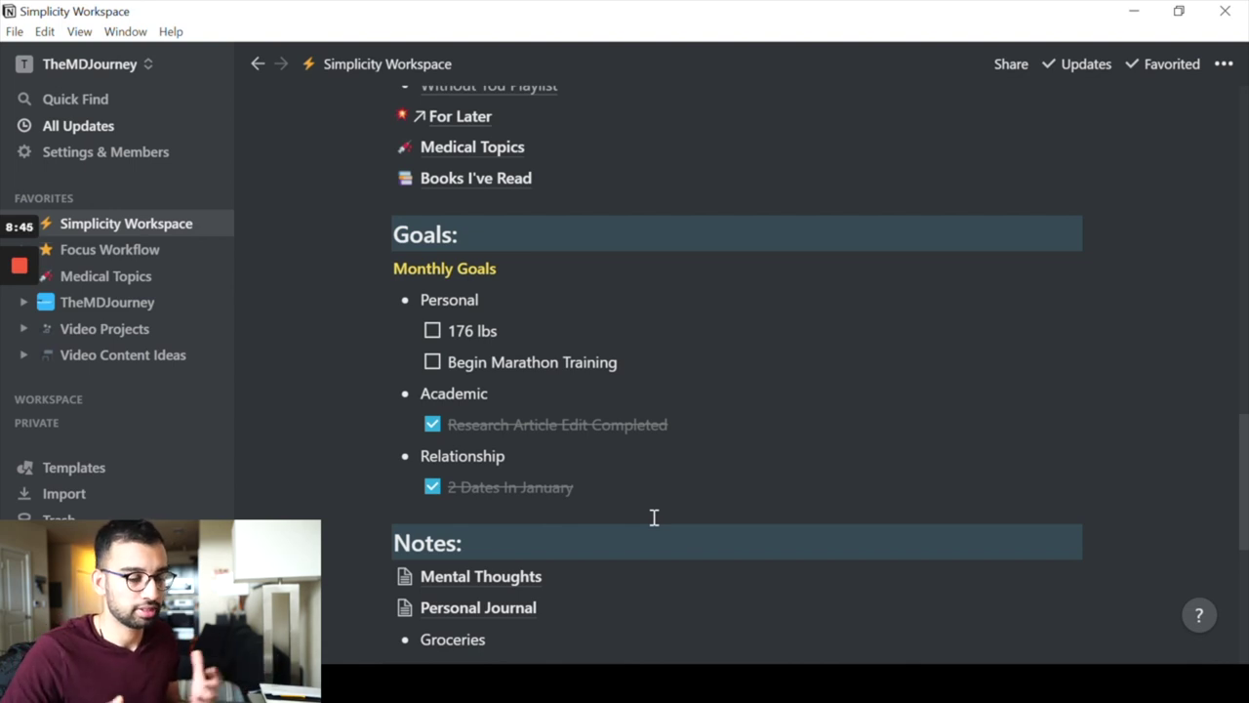
pyautogui.scroll(3, 598, 444)
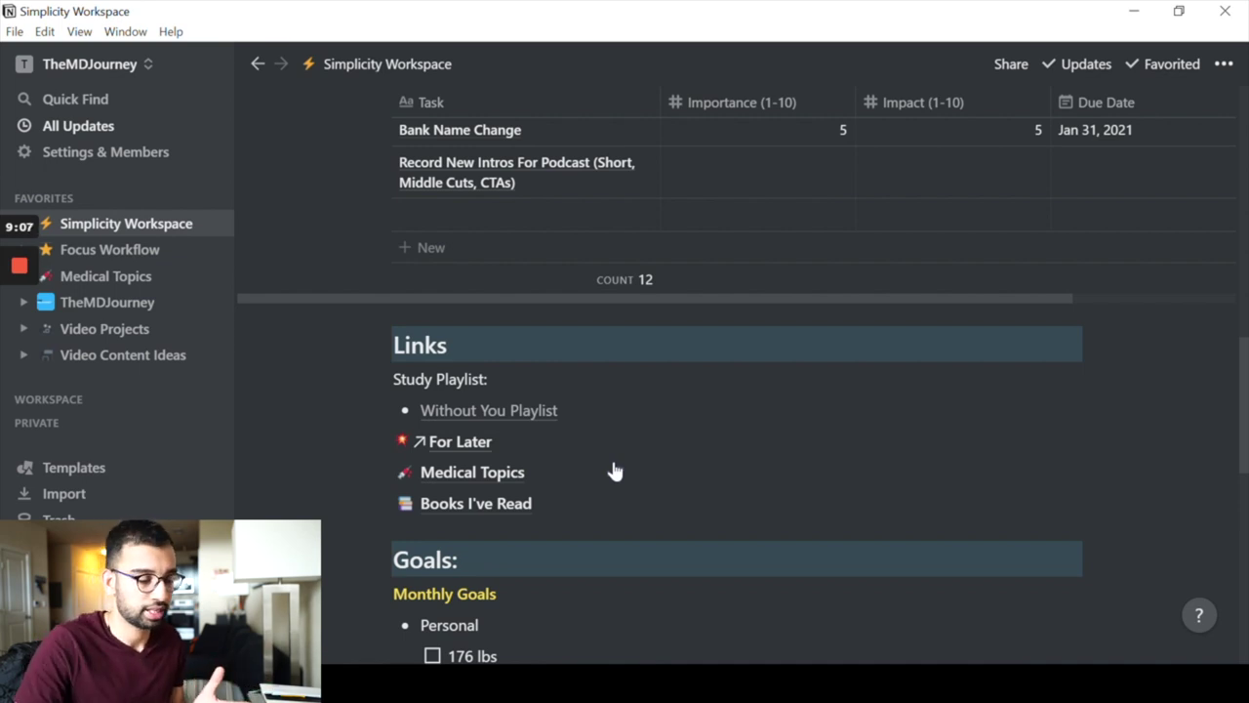
pyautogui.scroll(3, 615, 471)
pyautogui.click(473, 633)
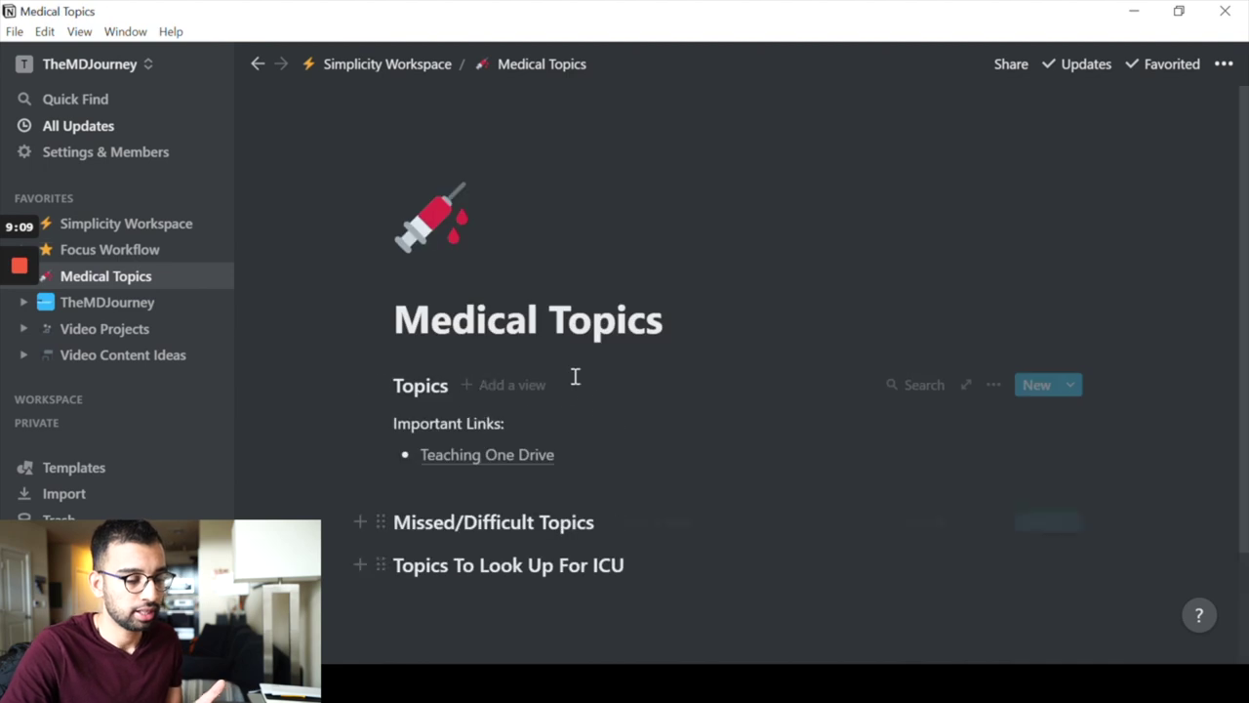
pyautogui.scroll(3, 585, 381)
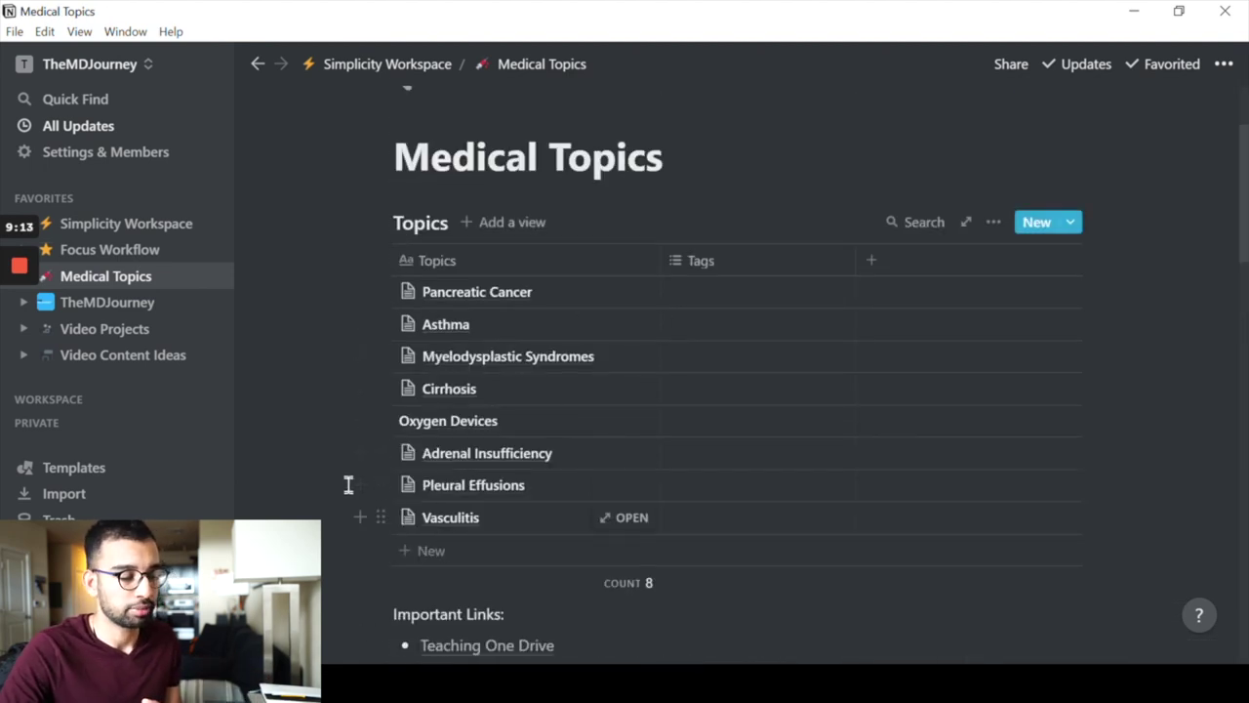
pyautogui.scroll(-5, 635, 524)
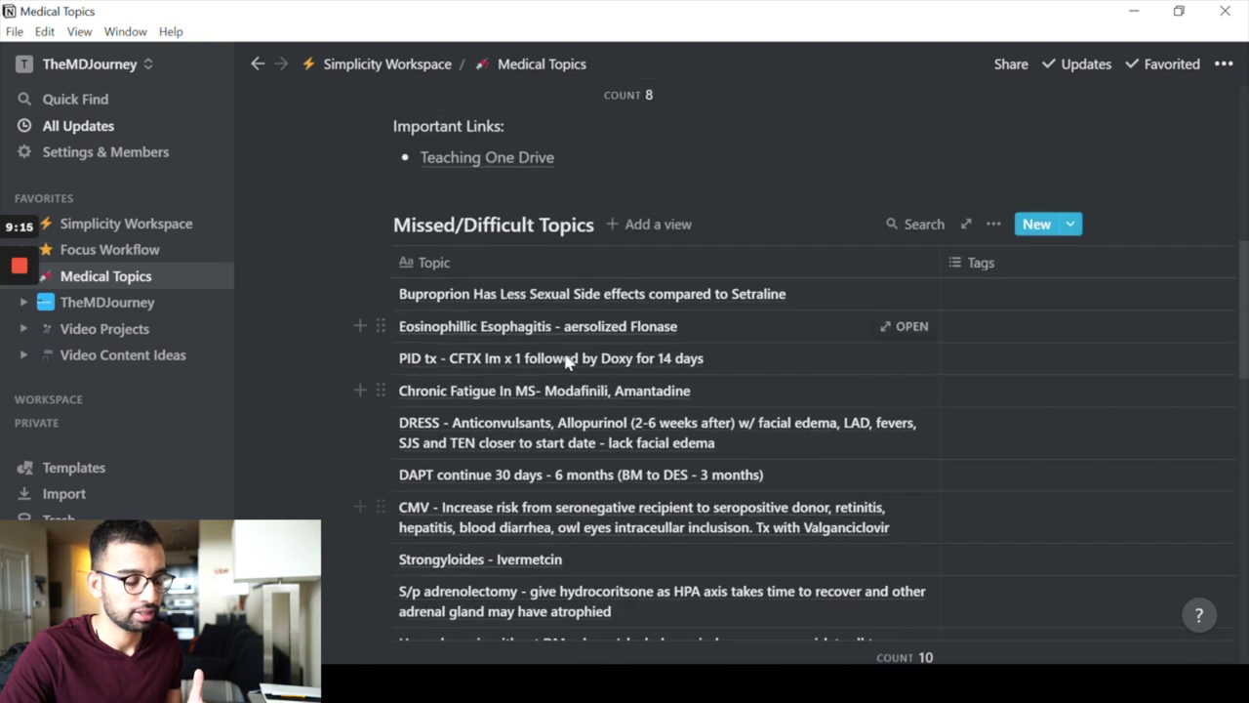
pyautogui.scroll(4, 566, 359)
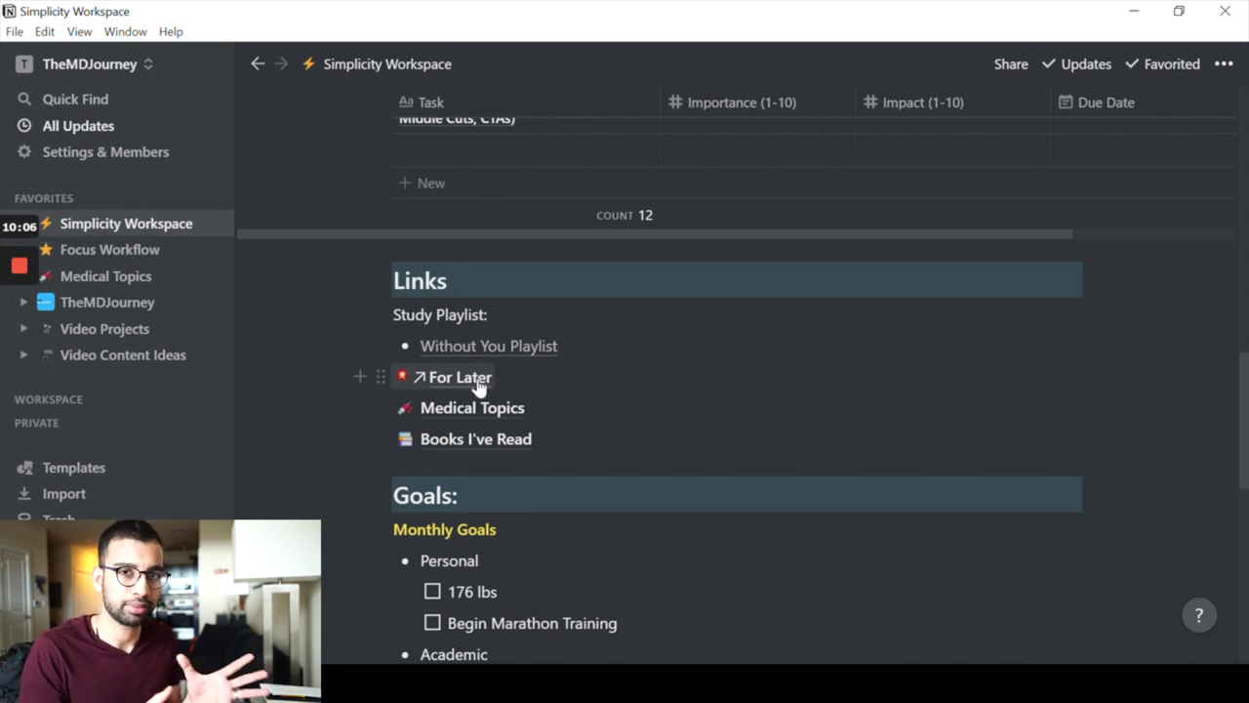
# Examine the Books table on the linked Books I've Read page and return to the Simplicity Workspace page.
pyautogui.click(479, 441)
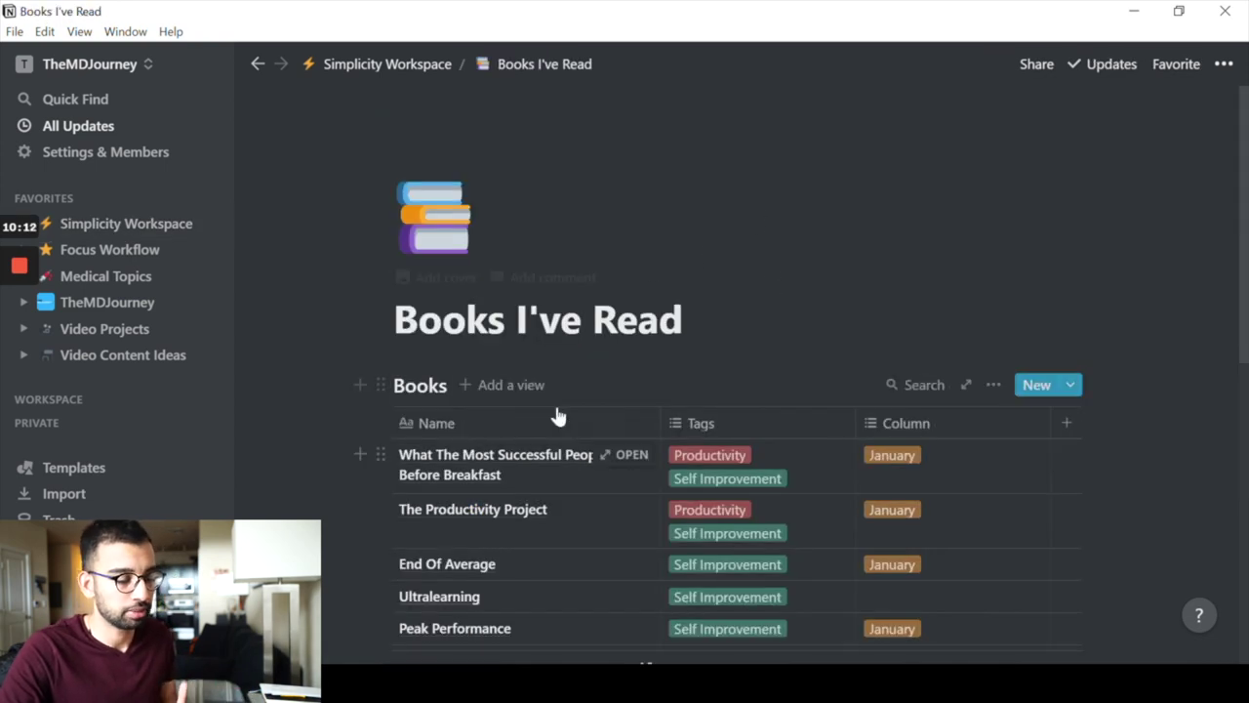
pyautogui.scroll(-2, 571, 390)
pyautogui.scroll(-5, 537, 342)
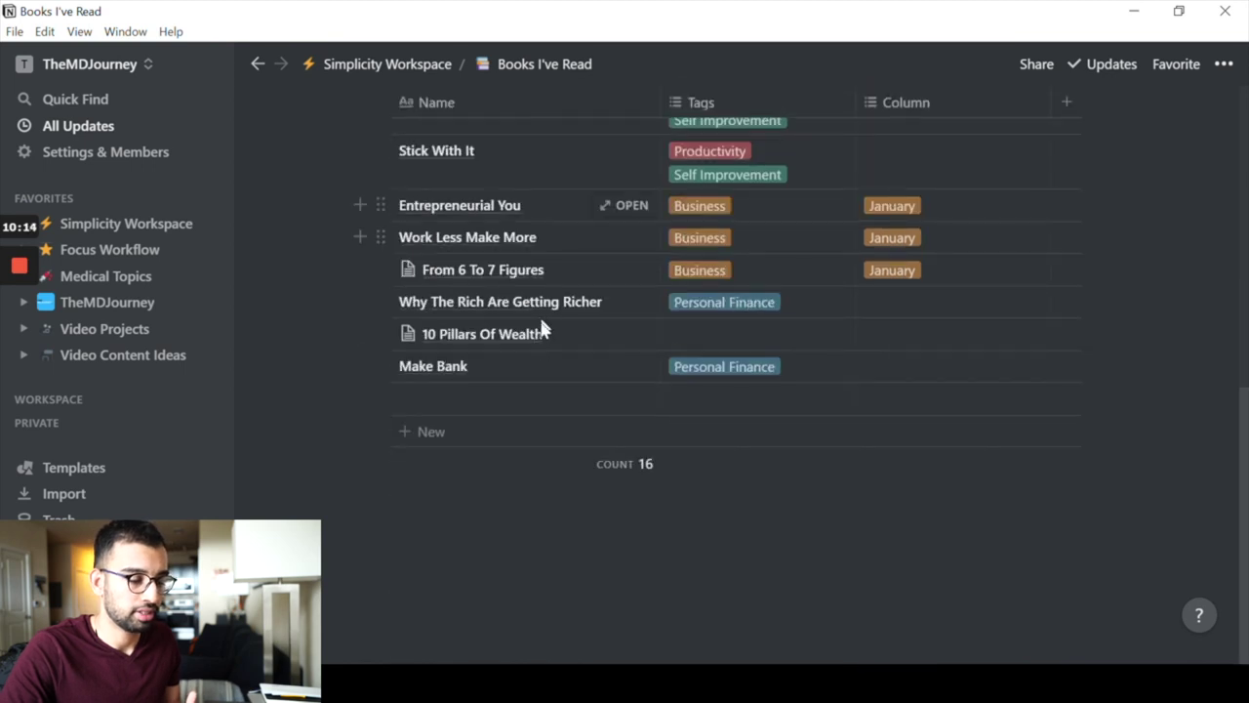
pyautogui.scroll(3, 586, 446)
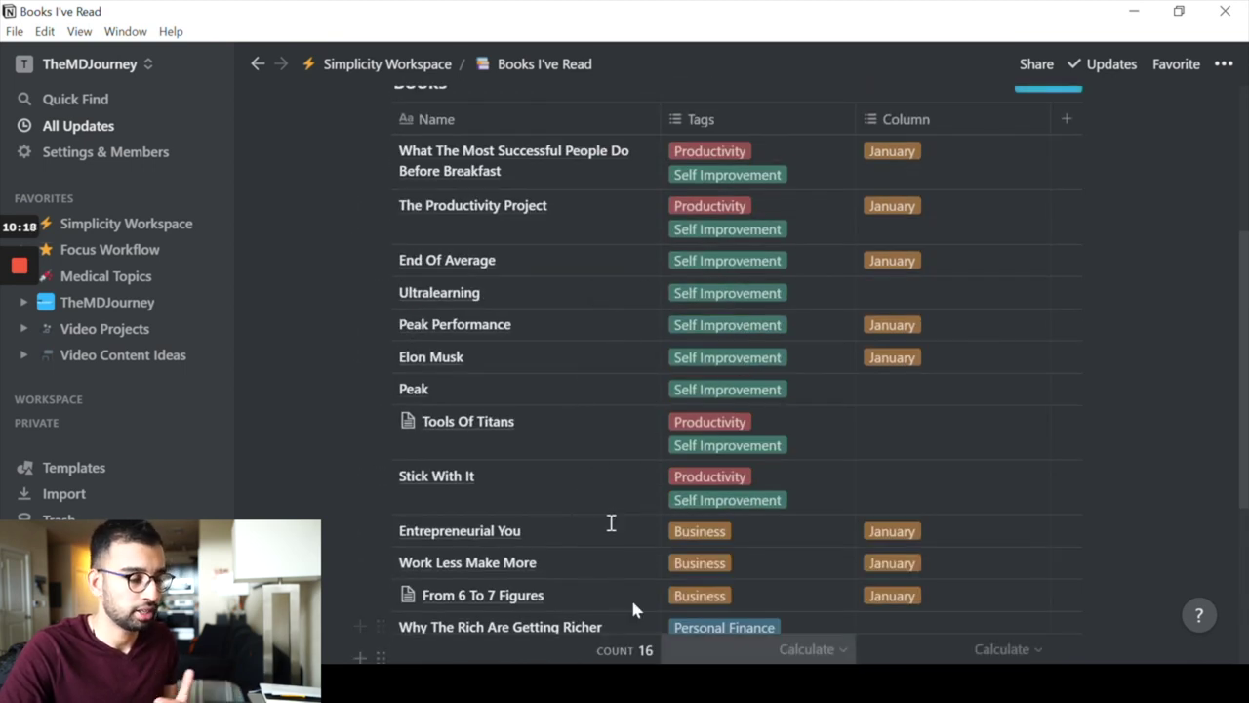
pyautogui.click(381, 81)
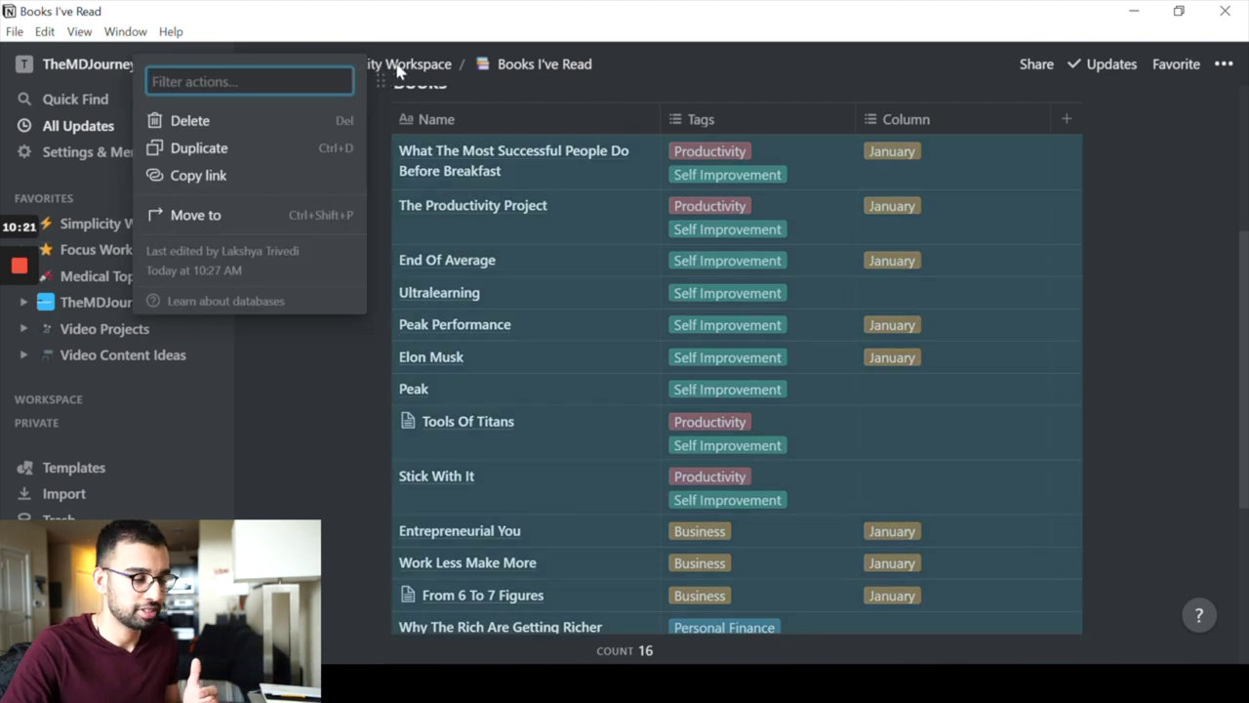
pyautogui.click(426, 72)
pyautogui.click(427, 70)
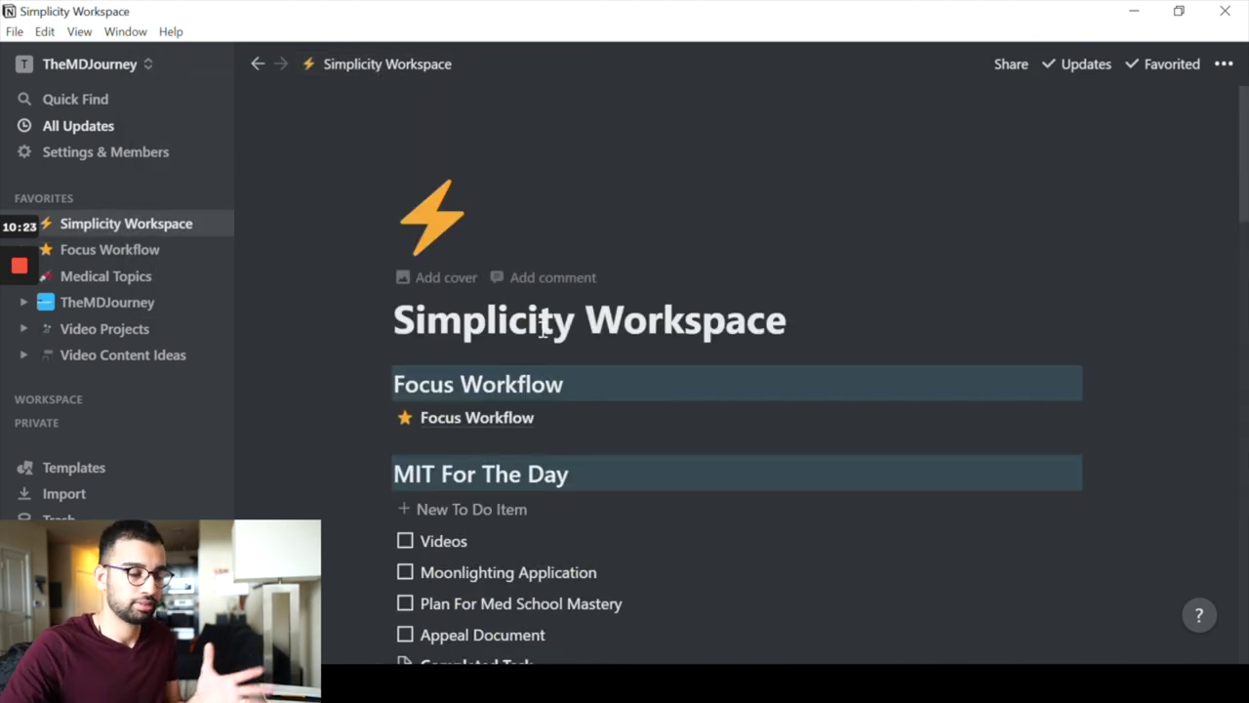
# Fill the empty Priority List row with the task "New Task", importance 10 and impact 5.
pyautogui.scroll(-5, 543, 331)
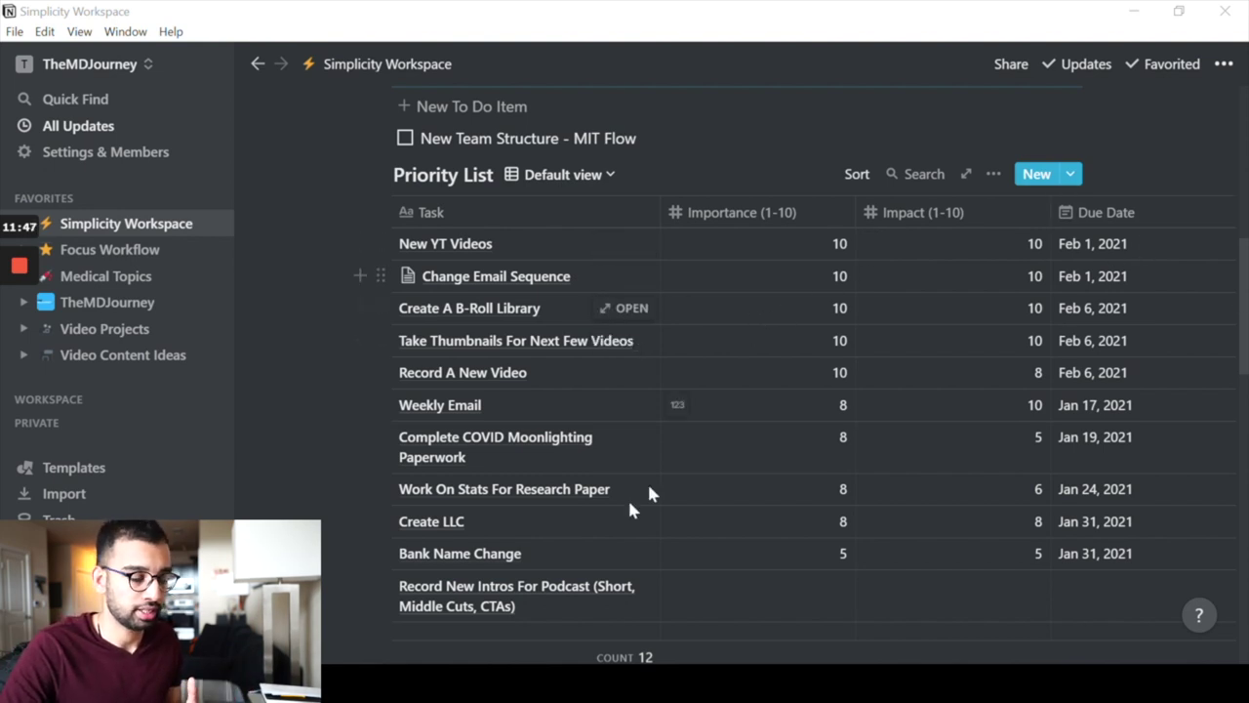
pyautogui.scroll(-3, 569, 598)
pyautogui.click(571, 508)
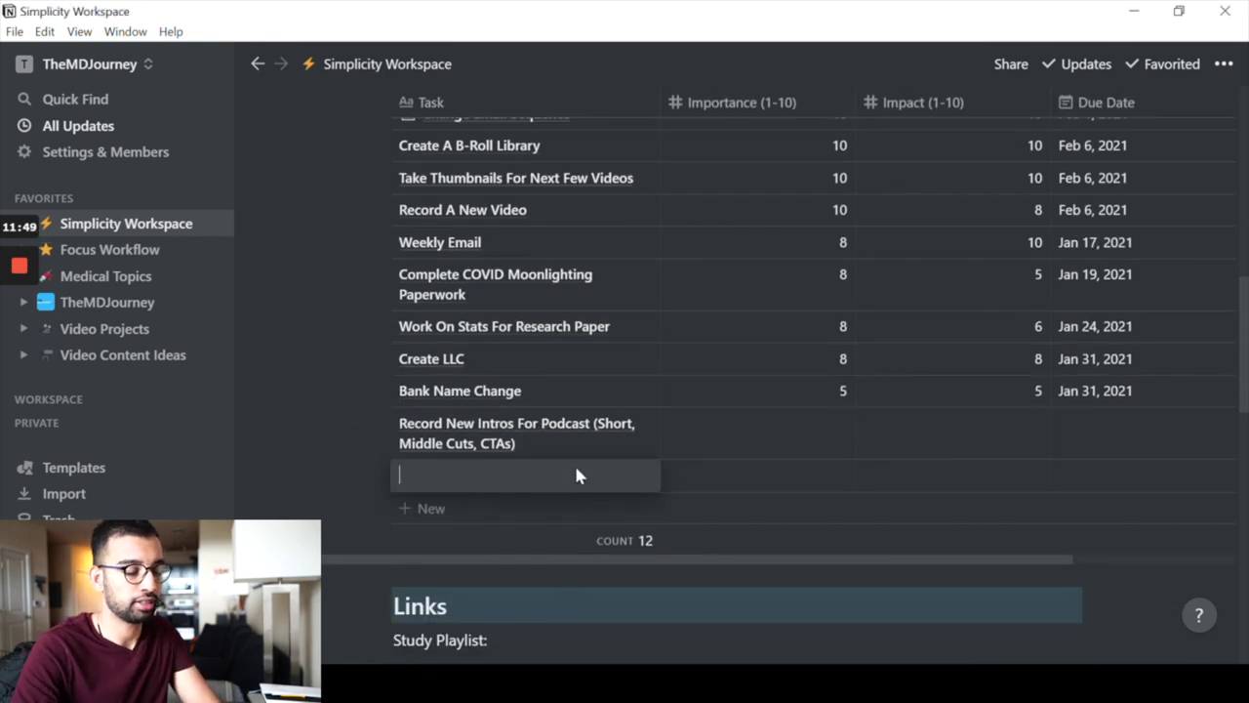
pyautogui.write('New Task')
pyautogui.press('Tab')
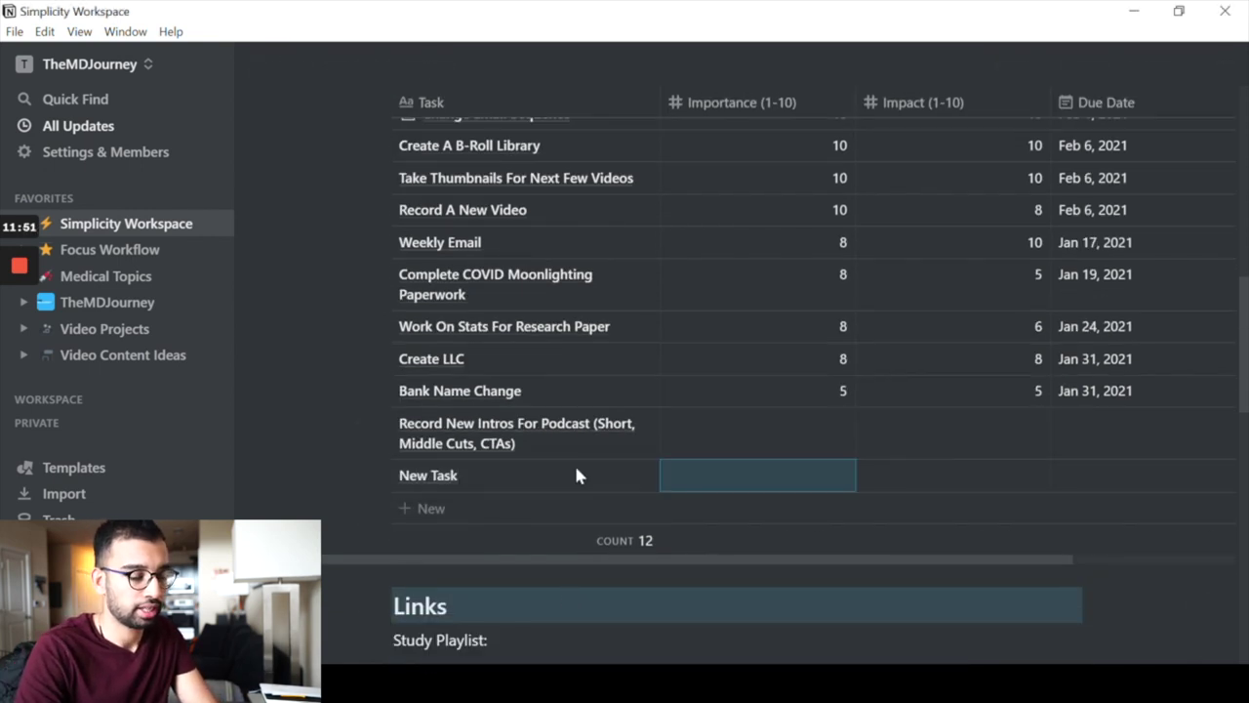
pyautogui.write('10')
pyautogui.press('Tab')
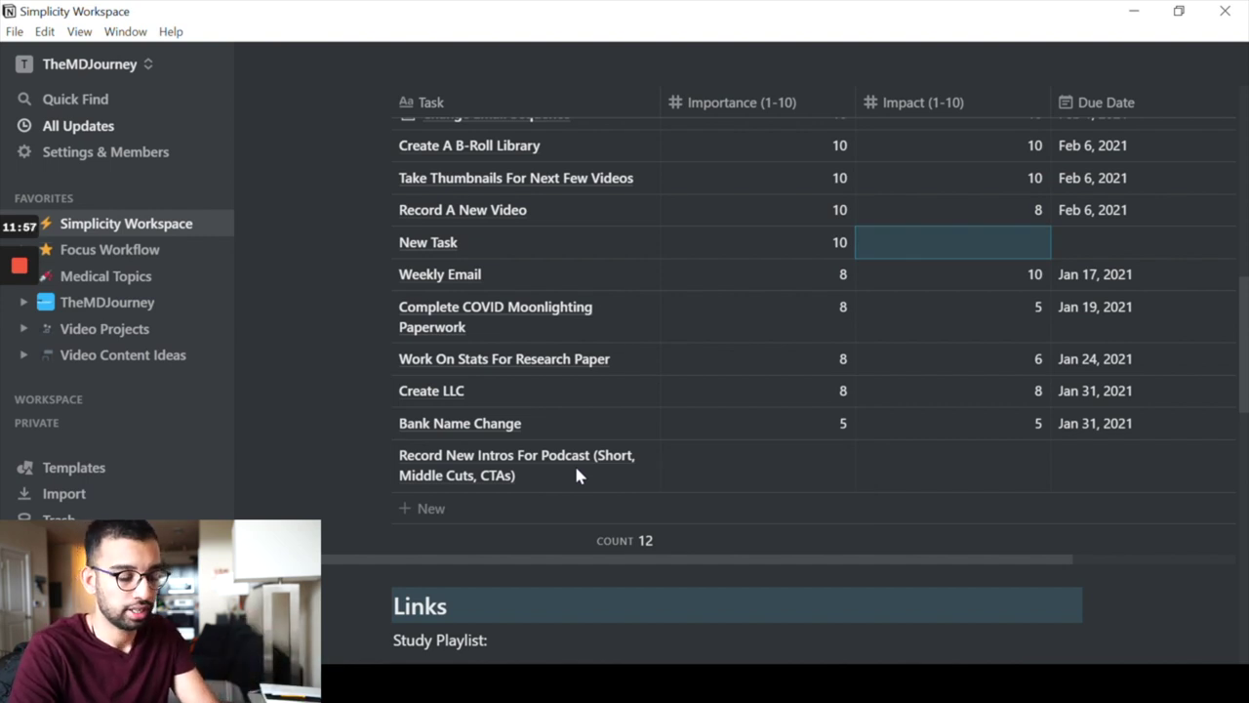
pyautogui.write('5')
pyautogui.press('Tab')
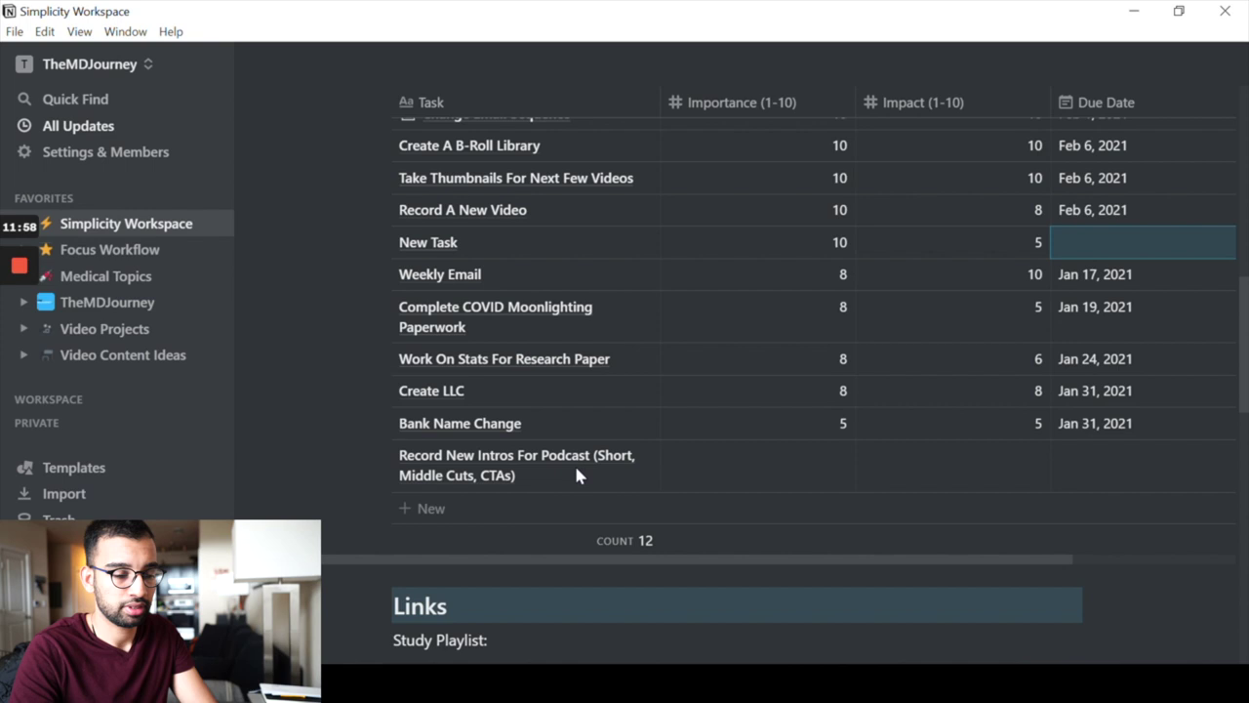
# Set the due date of New Task in the Priority List to Feb 6, 2021.
pyautogui.click(1147, 255)
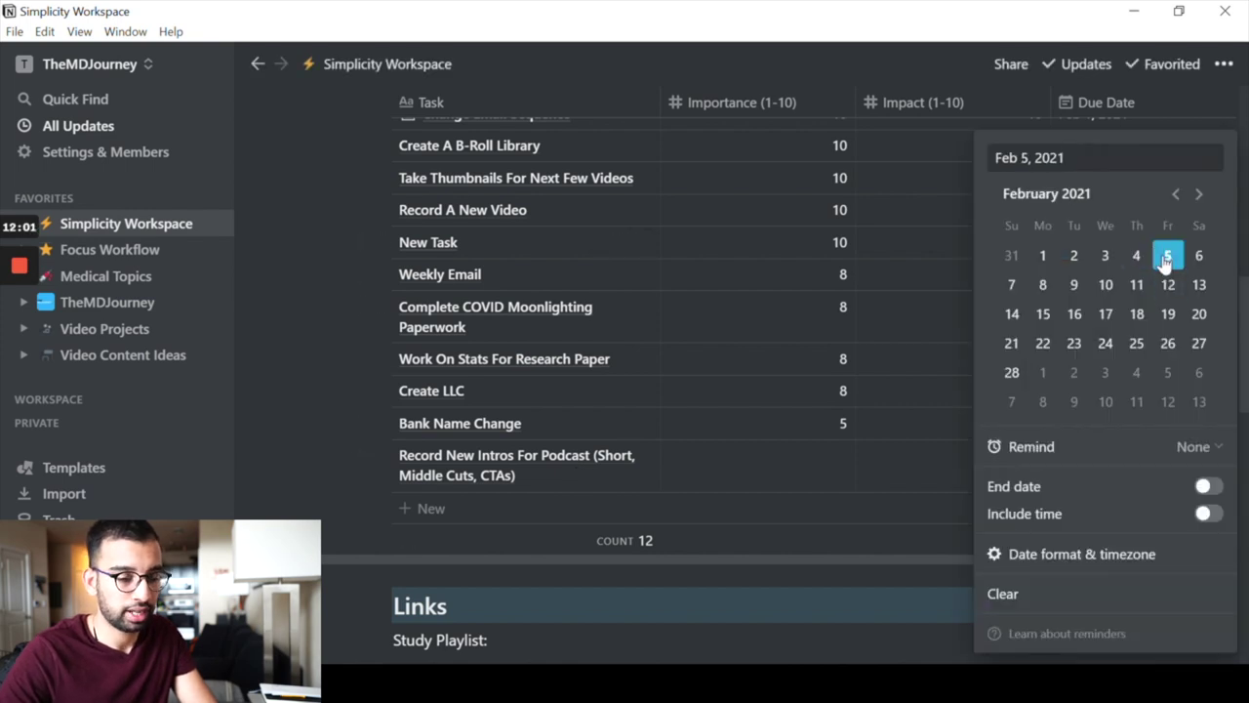
pyautogui.click(1199, 256)
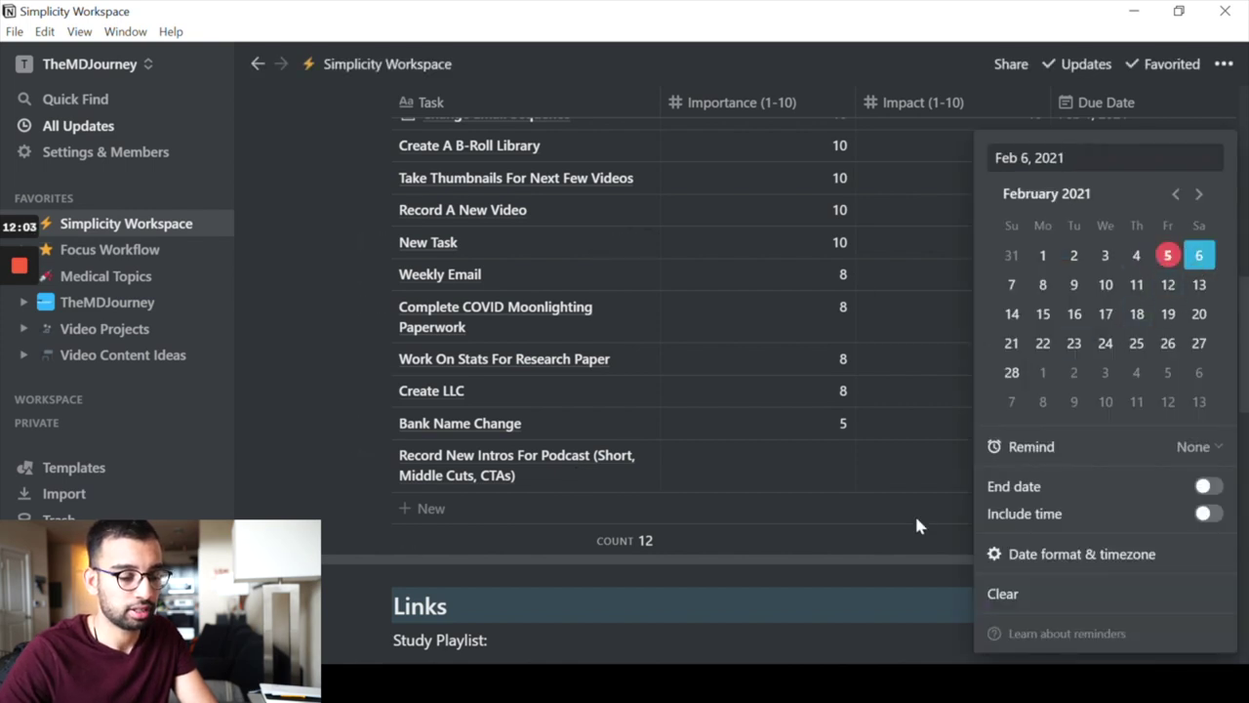
pyautogui.press('Escape')
pyautogui.scroll(3, 907, 473)
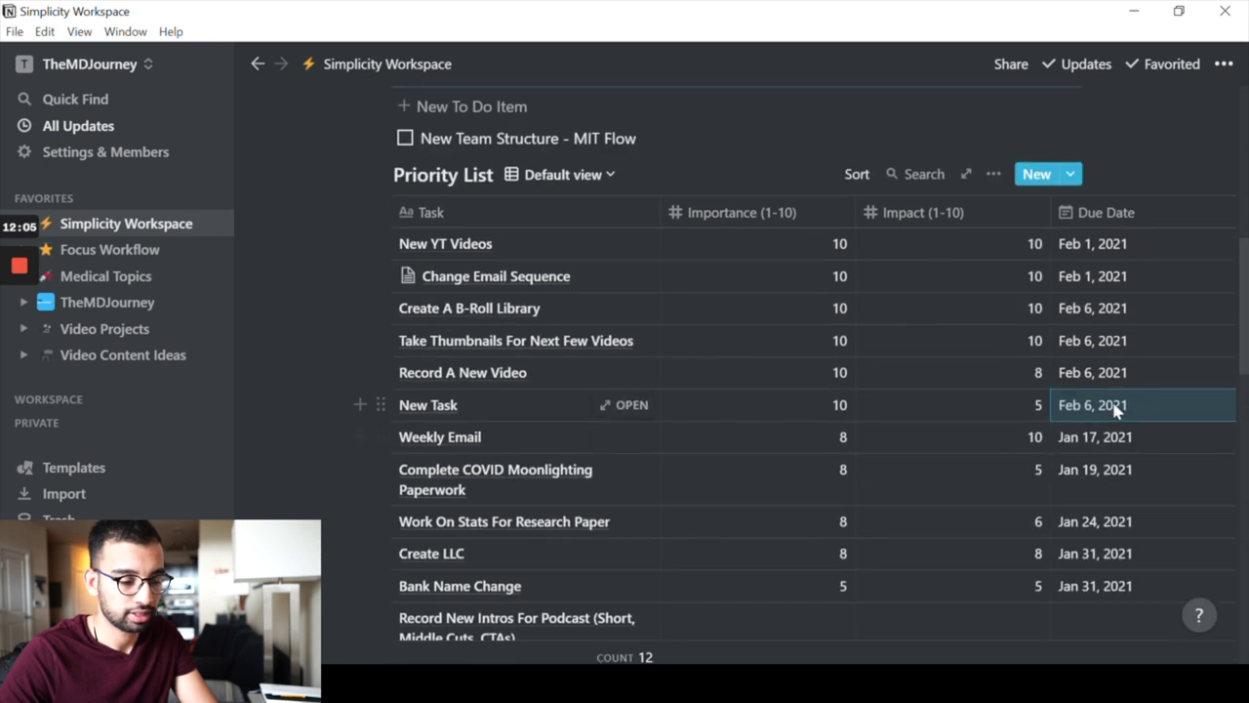
# Change the due date of New Task in the Priority List to Jan 31, 2021.
pyautogui.click(1117, 410)
pyautogui.click(1012, 255)
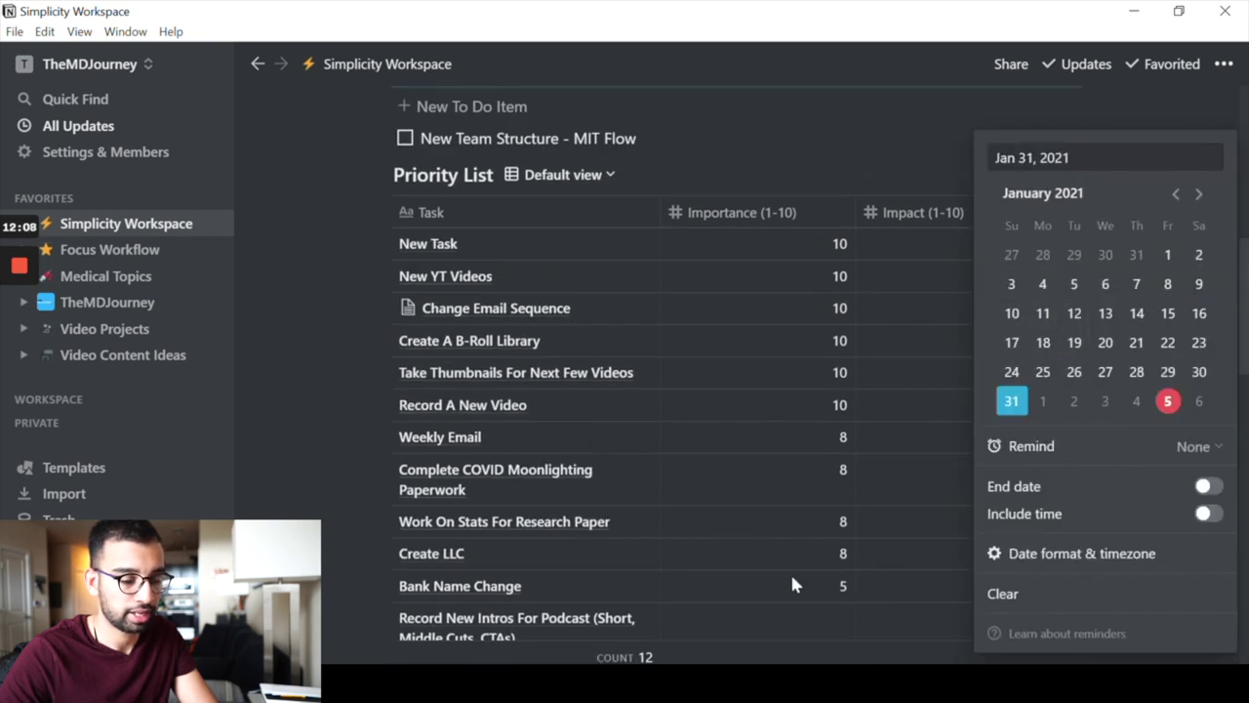
pyautogui.press('Escape')
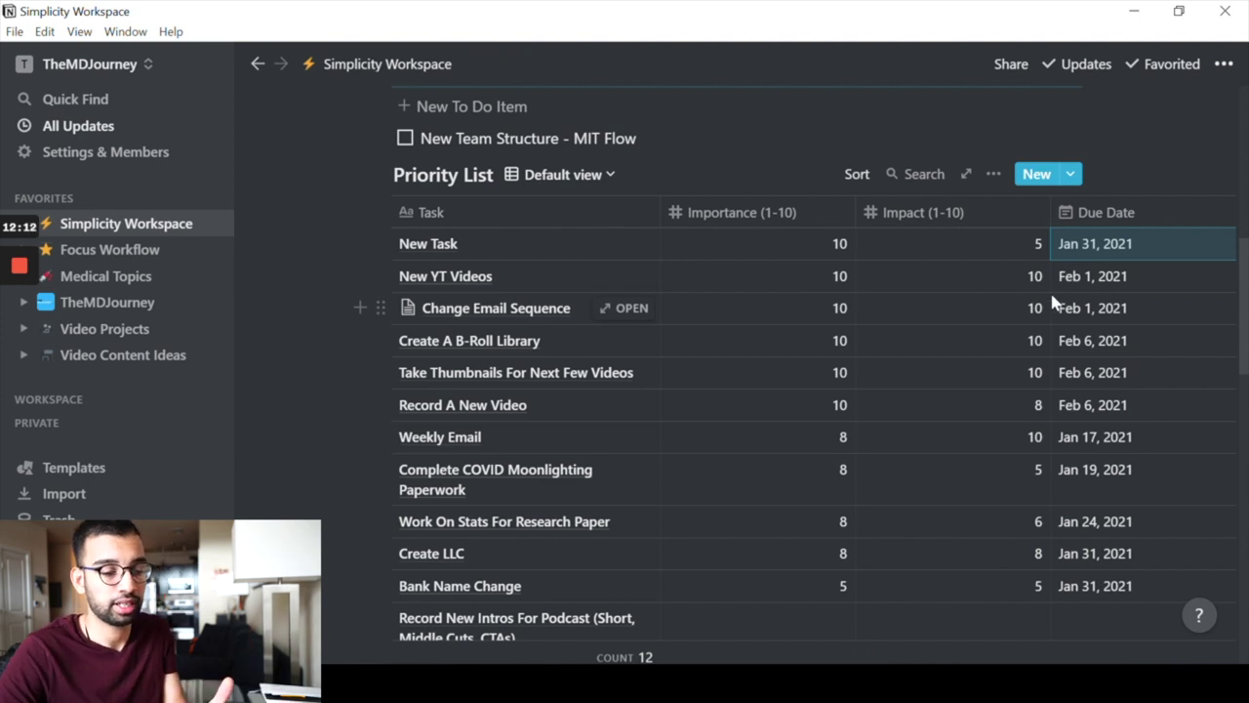
# Move New Task out of the Priority List table to the Task List, directly above New Team Structure - MIT Flow.
pyautogui.scroll(2, 516, 418)
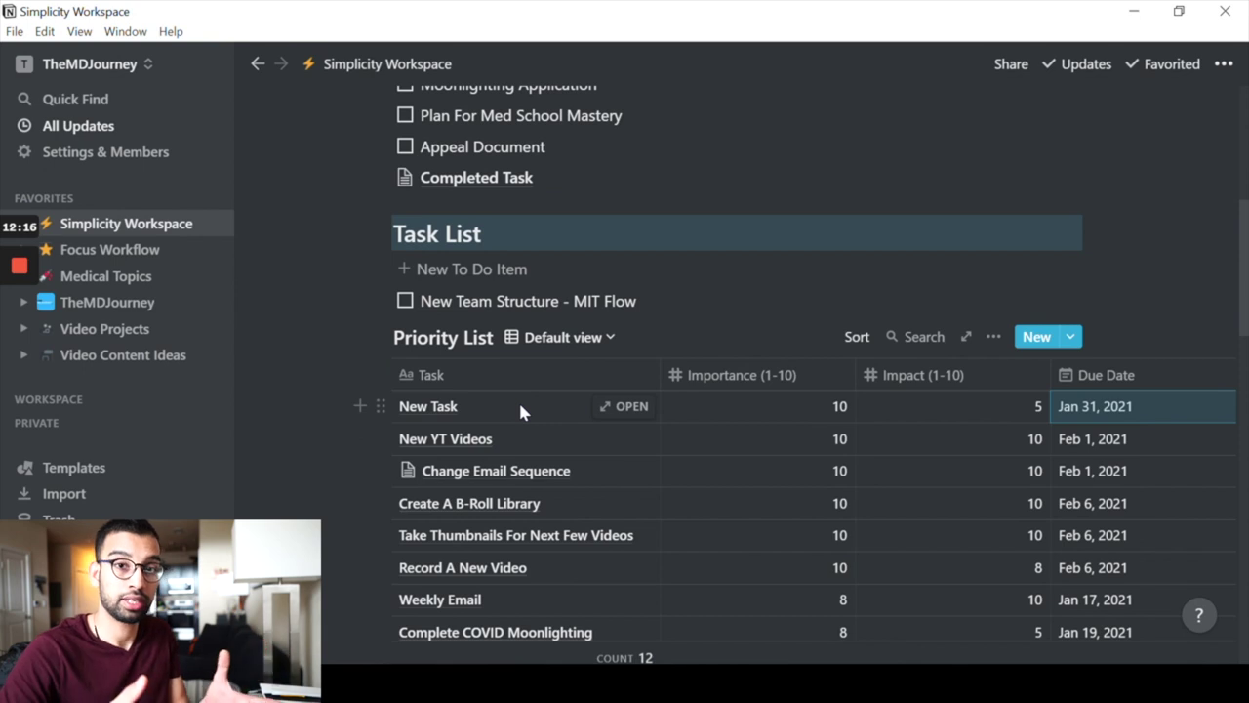
pyautogui.scroll(-2, 518, 399)
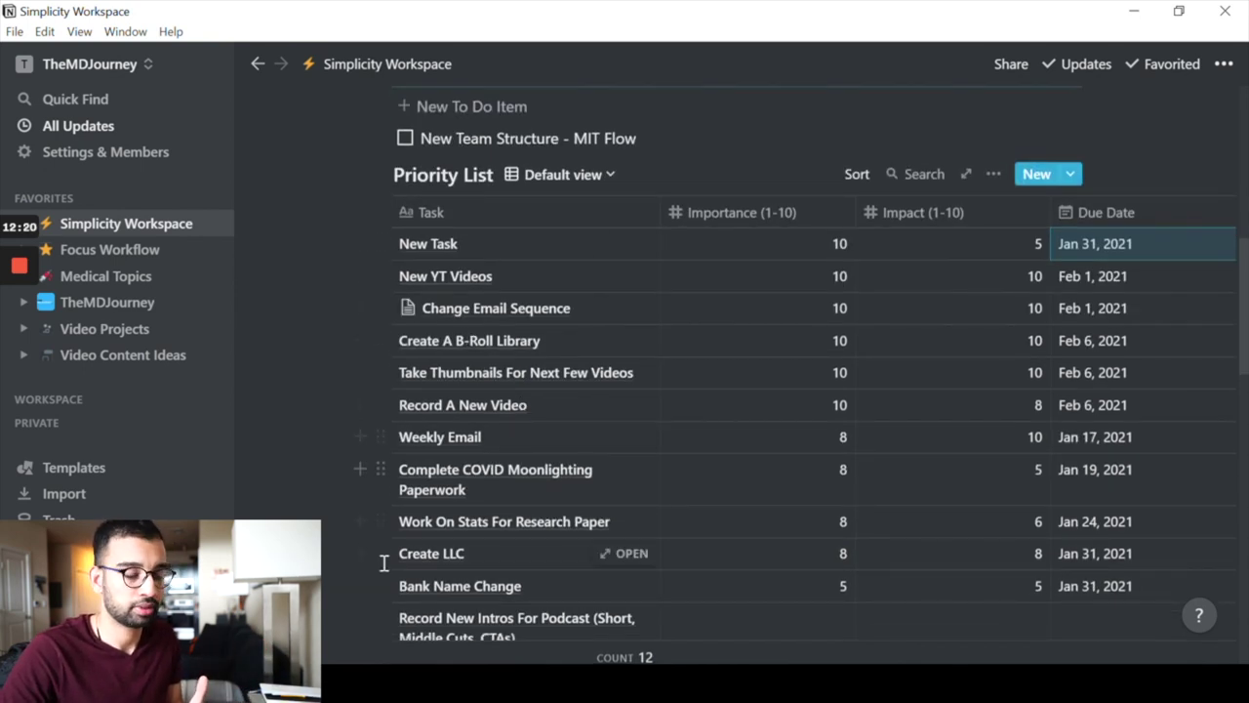
pyautogui.scroll(2, 590, 487)
pyautogui.scroll(2, 590, 488)
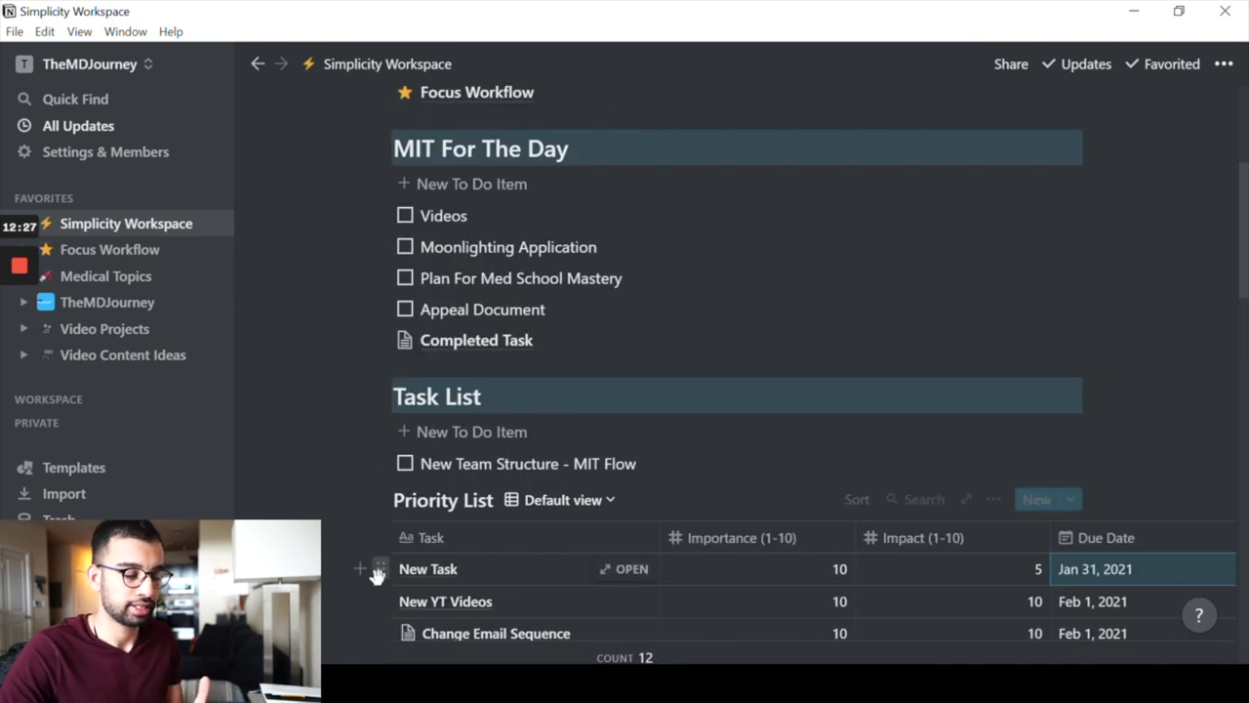
pyautogui.moveTo(381, 569); pyautogui.dragTo(468, 459)
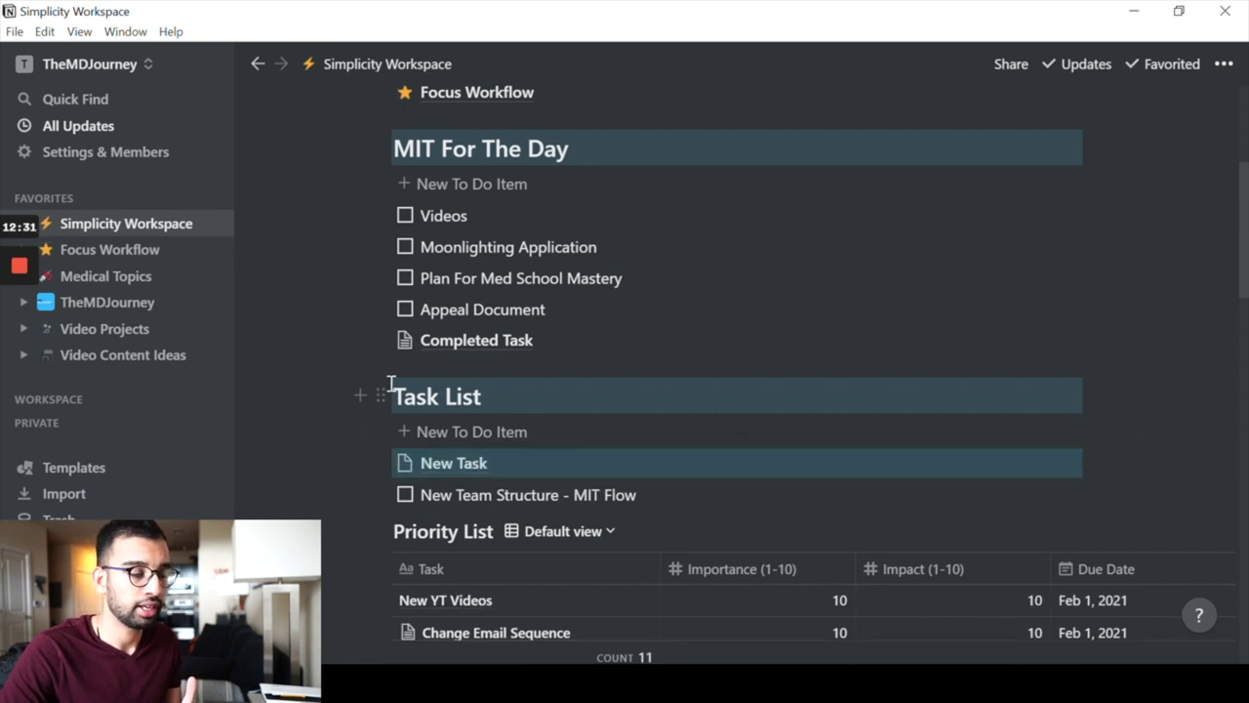
# Move the Videos to-do from MIT For The Day into the Completed Task page.
pyautogui.scroll(3, 390, 382)
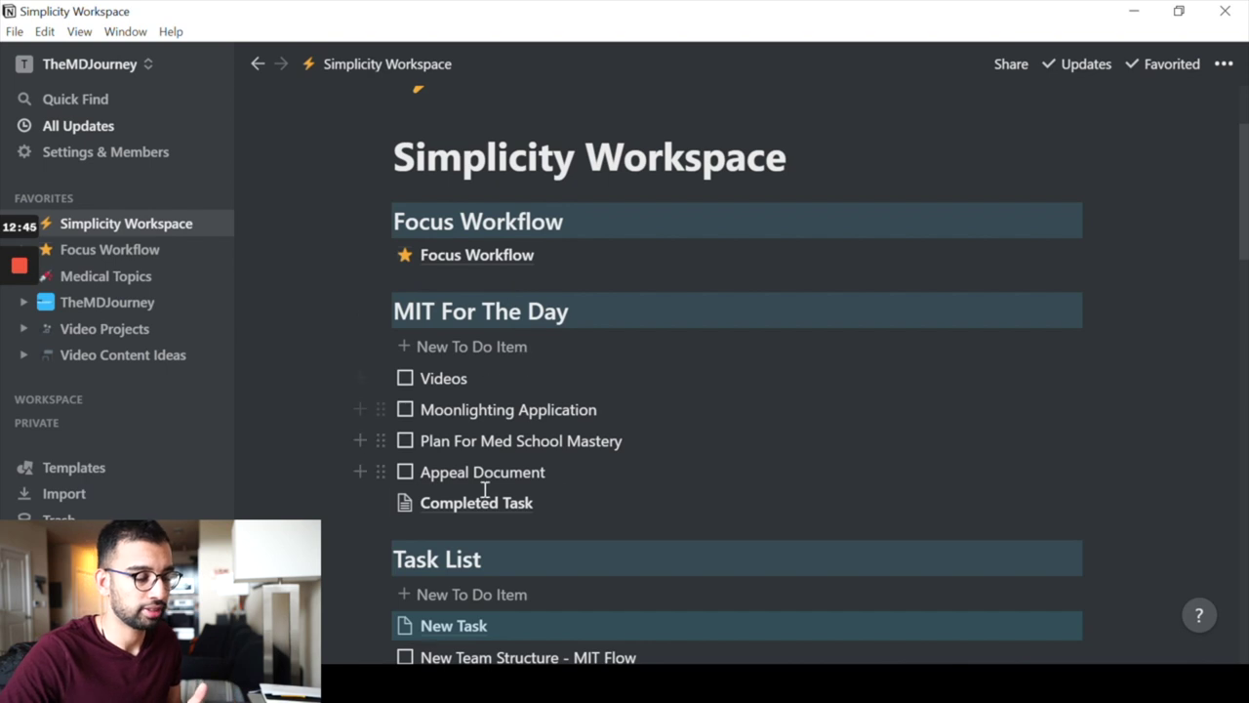
pyautogui.moveTo(381, 379); pyautogui.dragTo(446, 502)
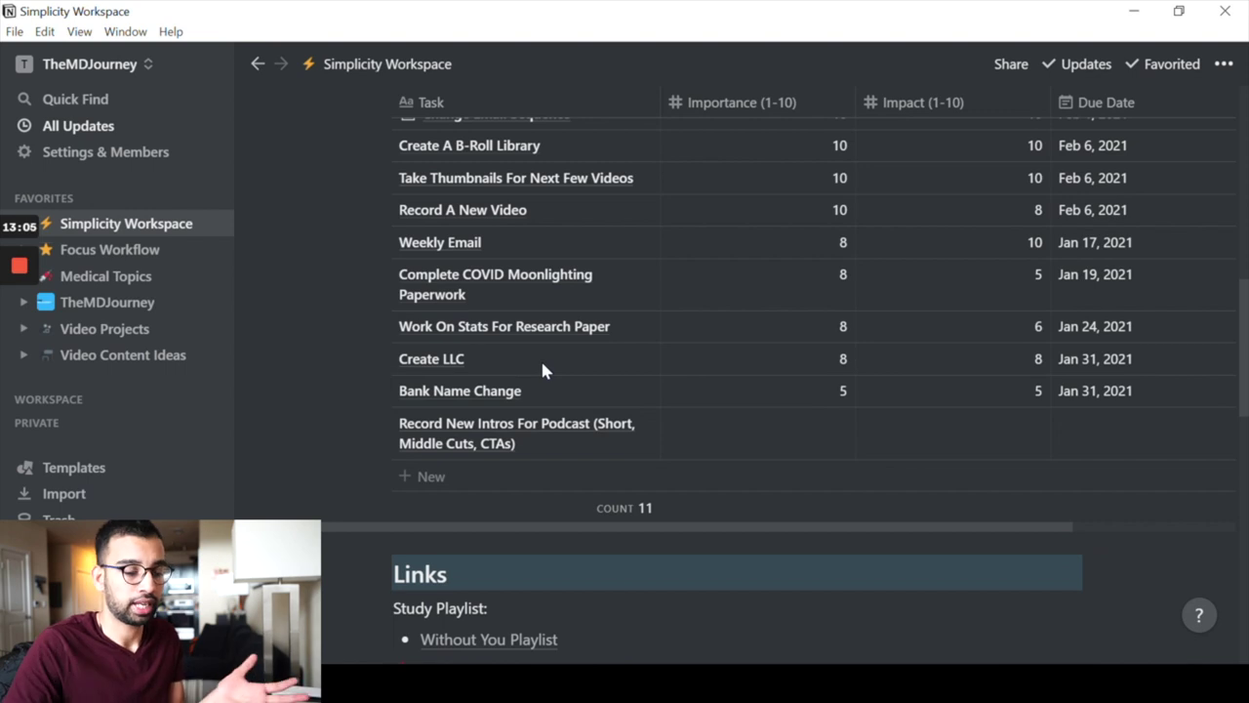
pyautogui.scroll(-6, 573, 388)
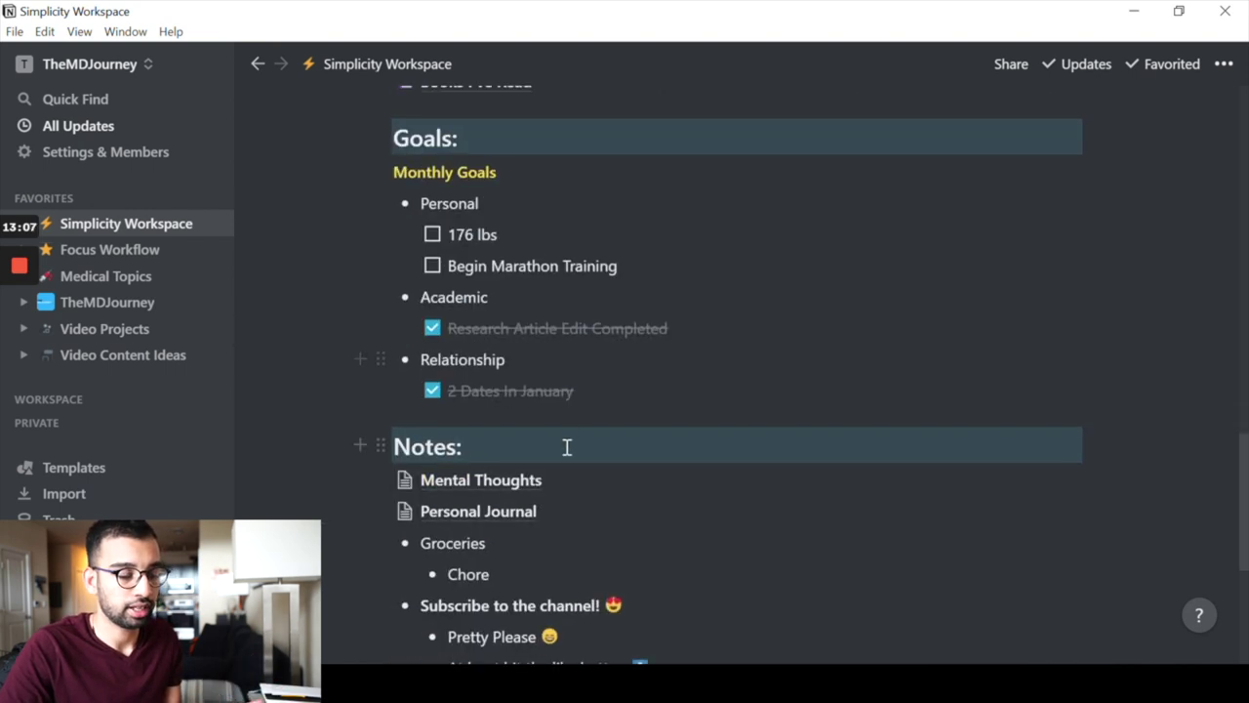
# Review the Simplicity Workspace page, from the Goals and Notes sections back through the Priority List to MIT For The Day and Task List.
pyautogui.scroll(-3, 567, 447)
pyautogui.scroll(9, 567, 447)
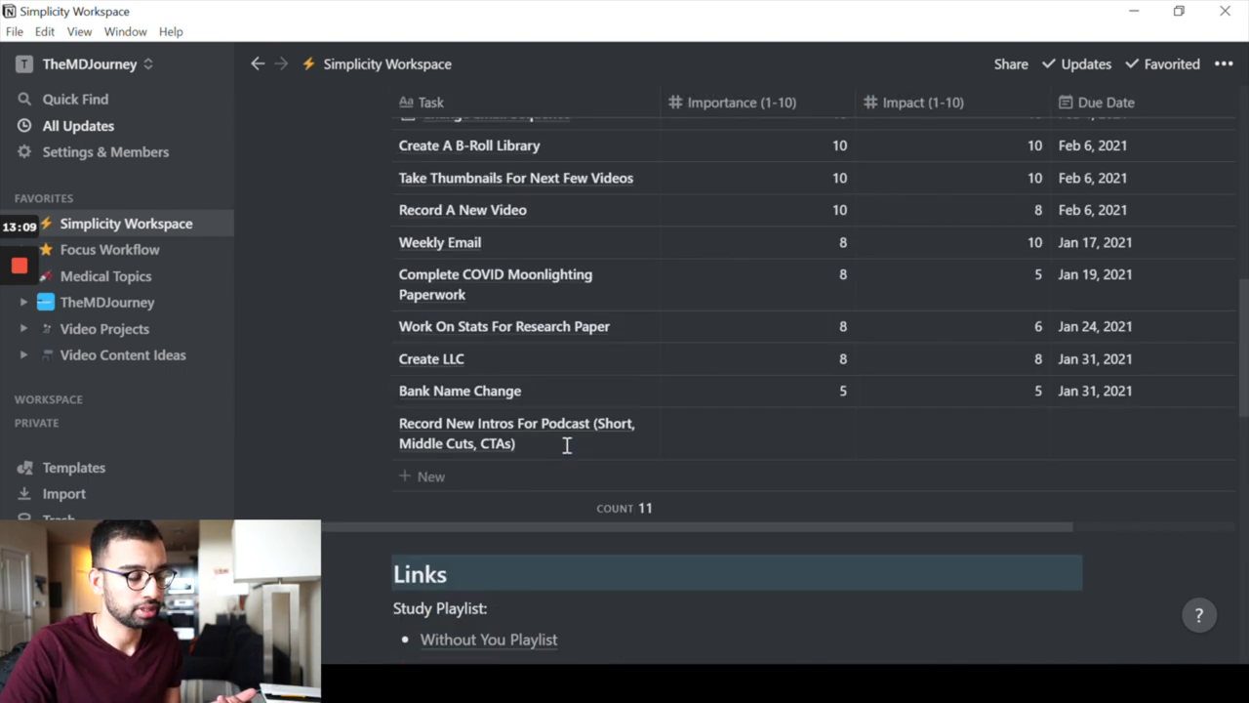
pyautogui.scroll(3, 561, 429)
pyautogui.scroll(-6, 538, 460)
pyautogui.scroll(4, 532, 507)
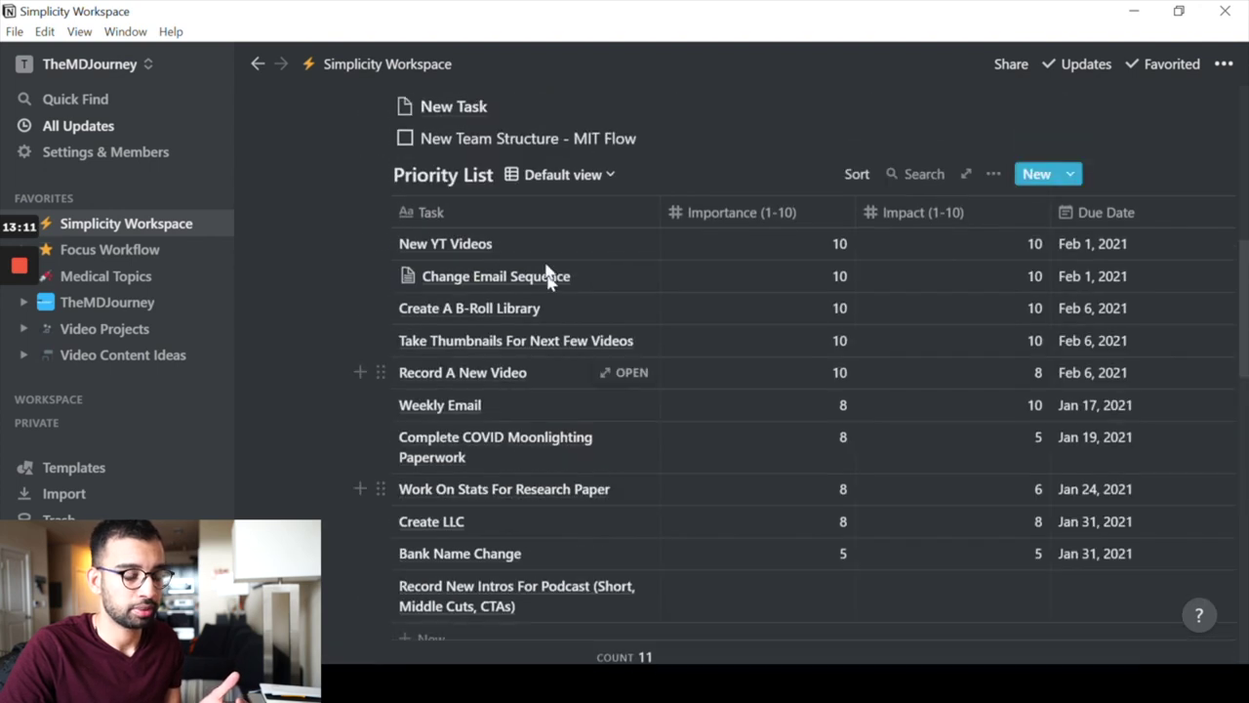
pyautogui.scroll(6, 449, 374)
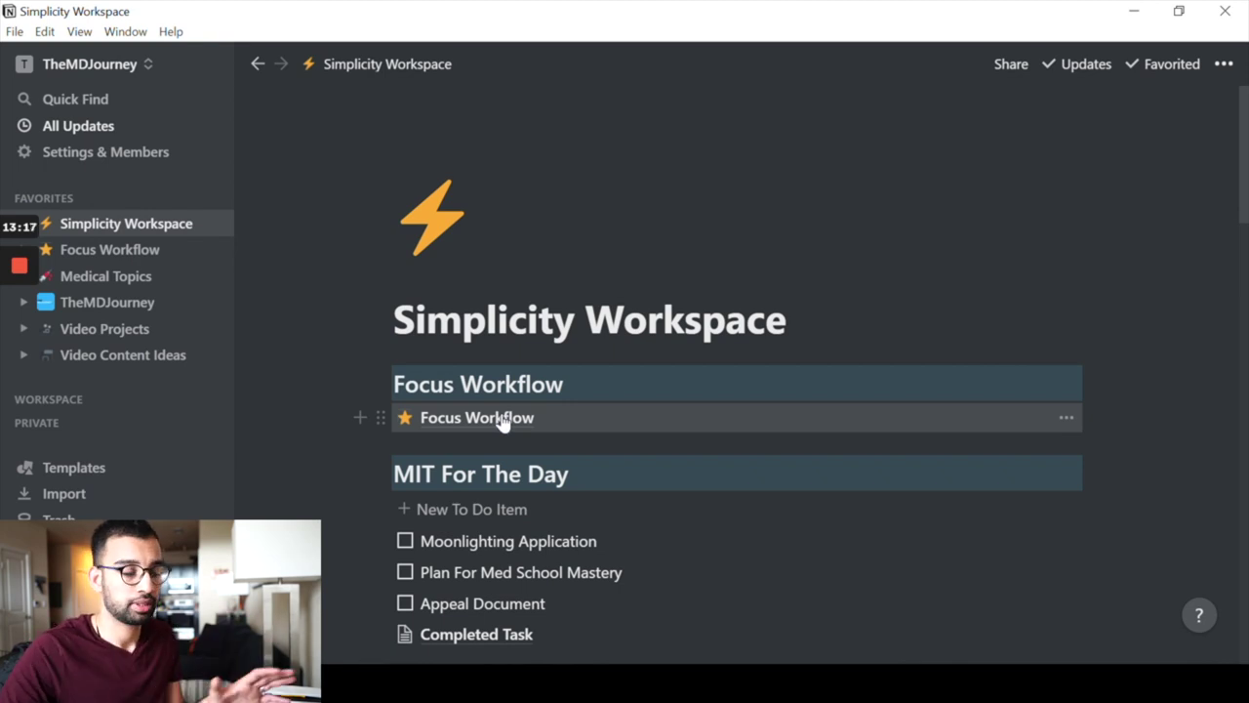
pyautogui.scroll(-3, 536, 536)
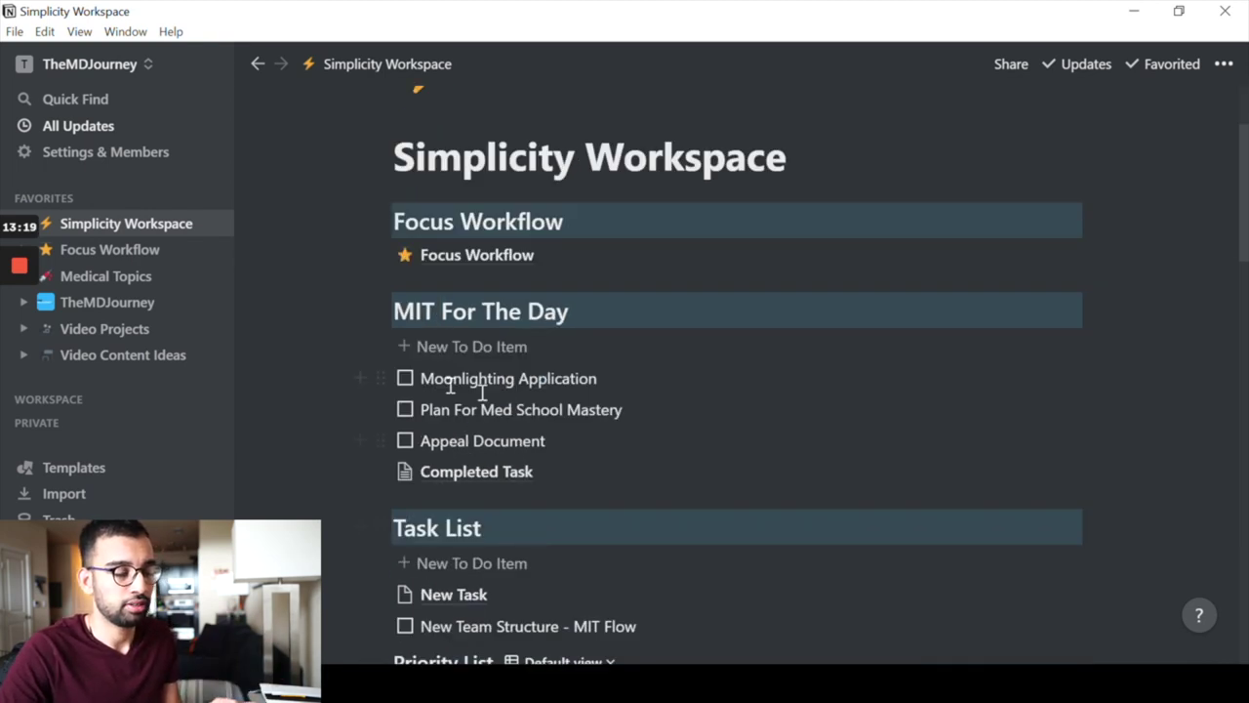
pyautogui.scroll(-3, 497, 342)
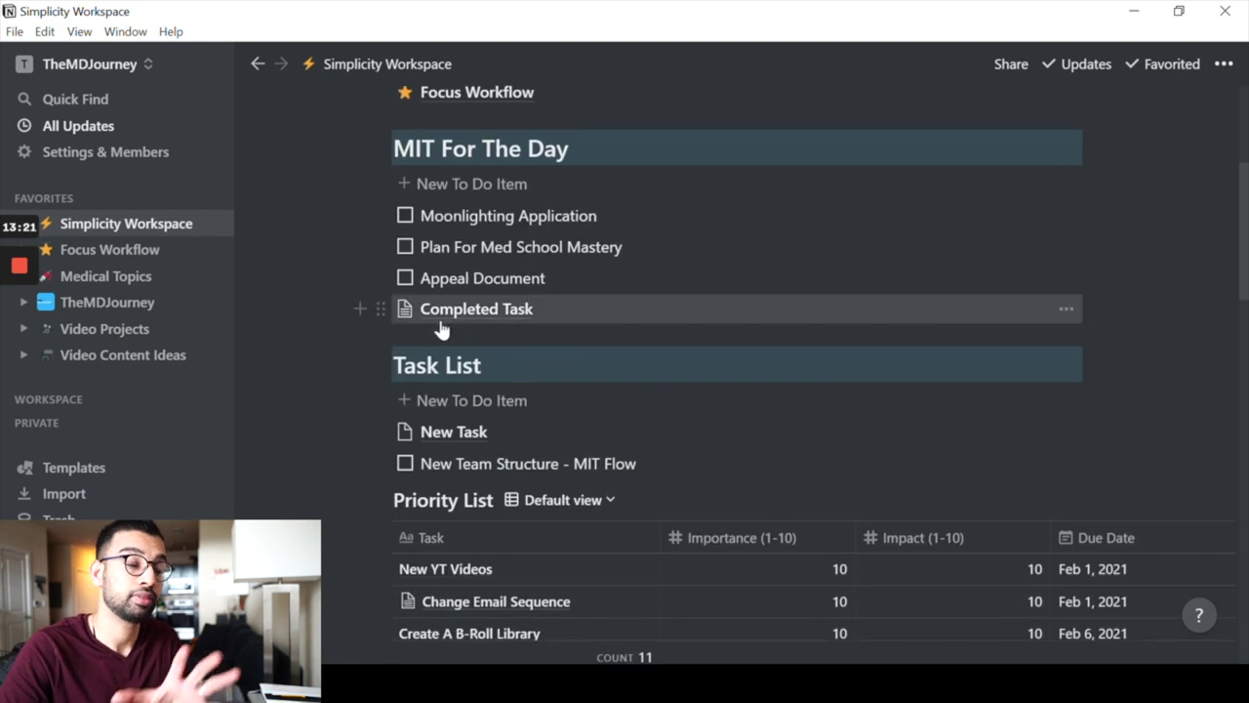
# Open the Focus Workflow page from the Simplicity Workspace and collapse the sidebar.
pyautogui.scroll(3, 457, 310)
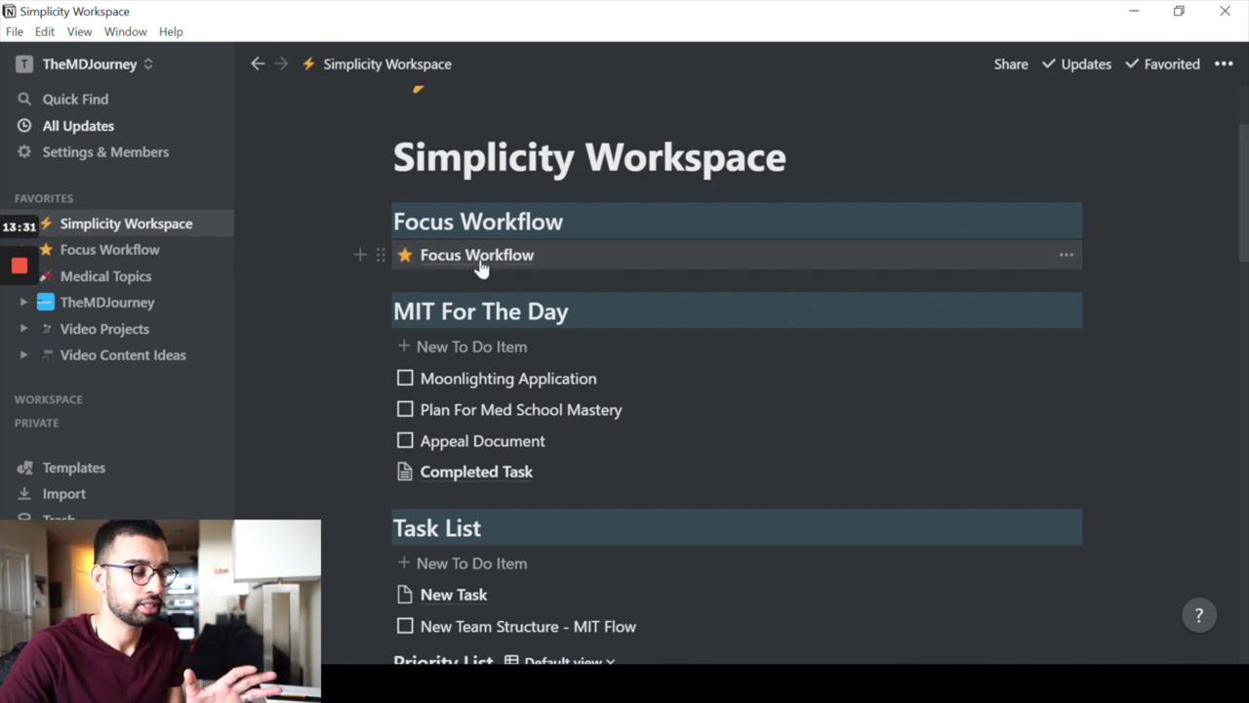
pyautogui.click(479, 266)
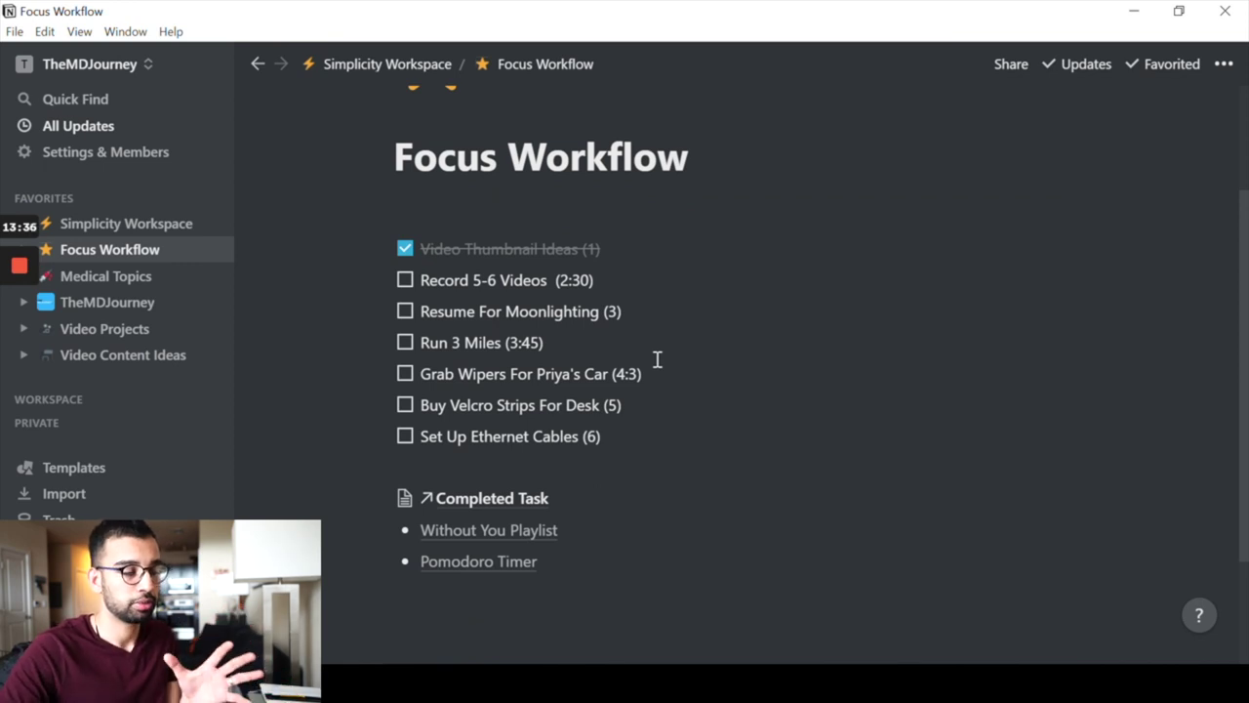
pyautogui.click(217, 64)
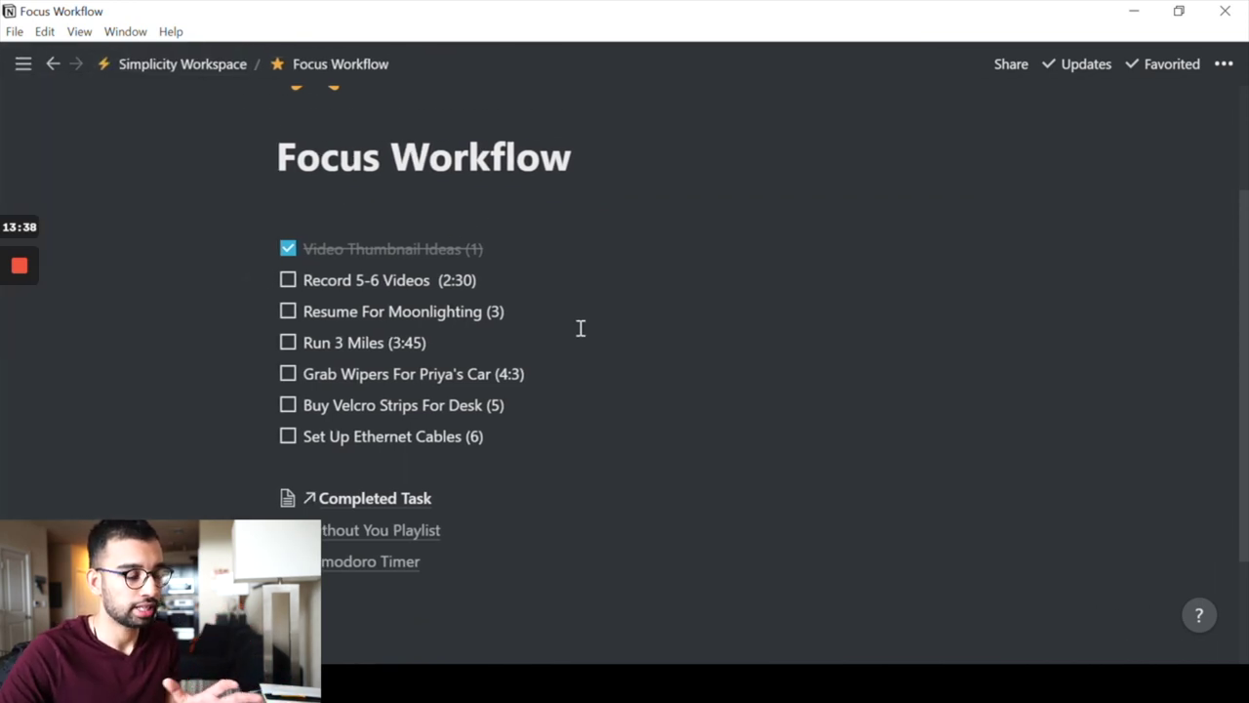
# Check off Record 5-6 Videos and Resume For Moonlighting, and move the Video Thumbnail Ideas to-do into the Completed Task page.
pyautogui.scroll(3, 522, 473)
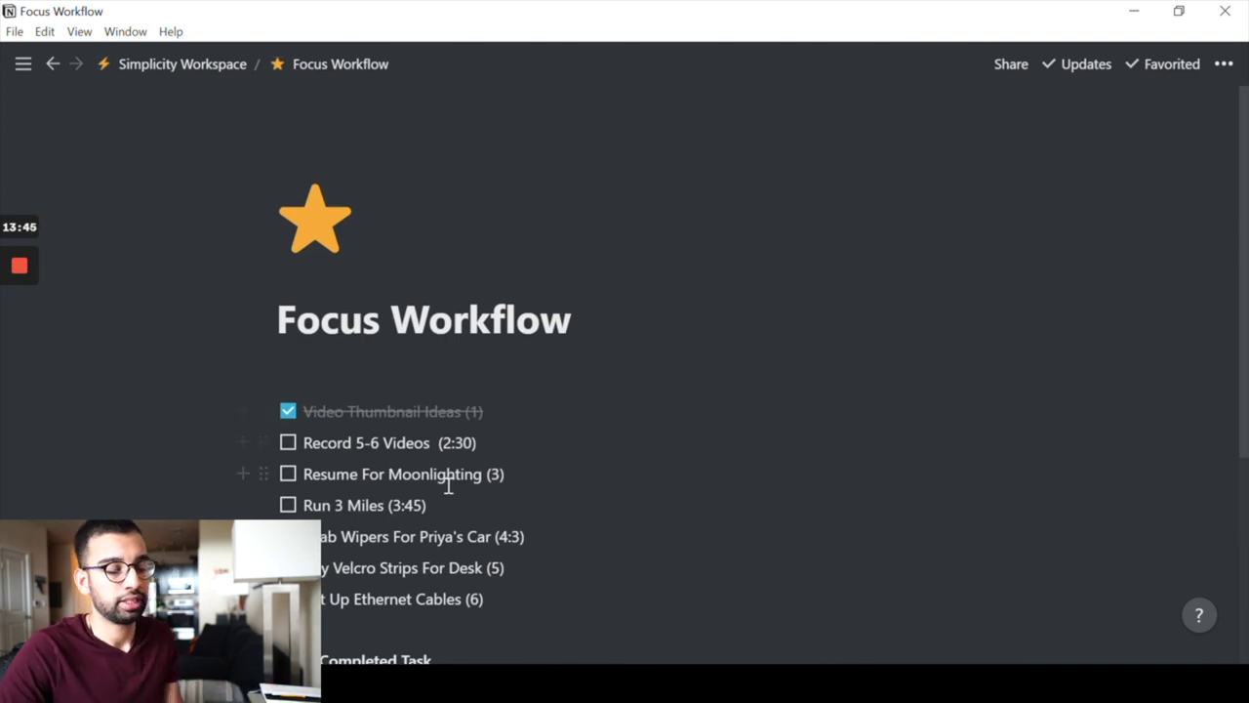
pyautogui.scroll(-3, 516, 347)
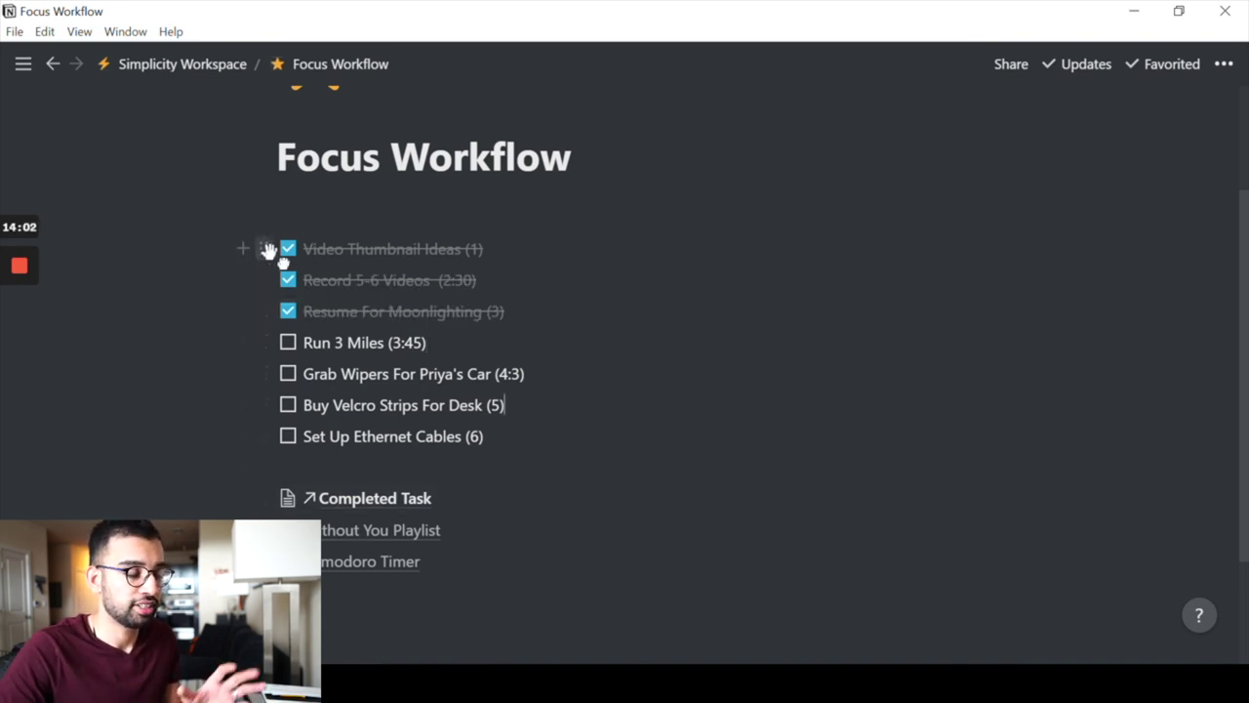
pyautogui.moveTo(268, 248); pyautogui.dragTo(405, 505)
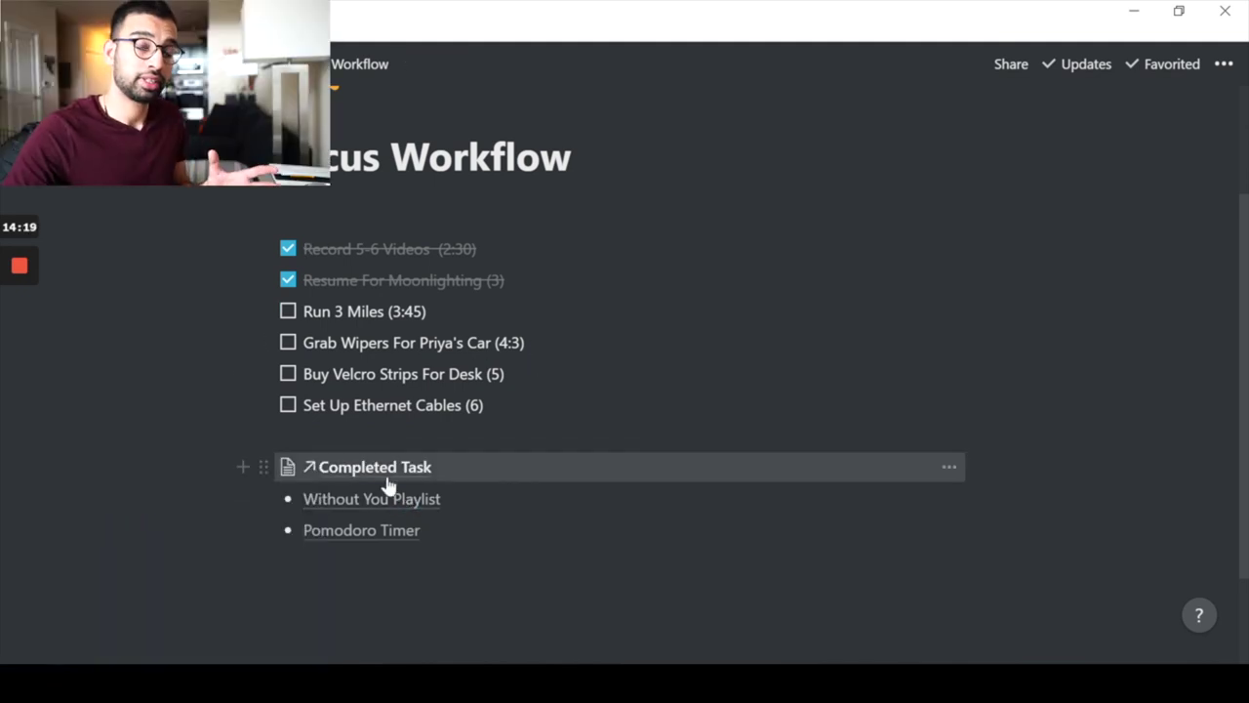